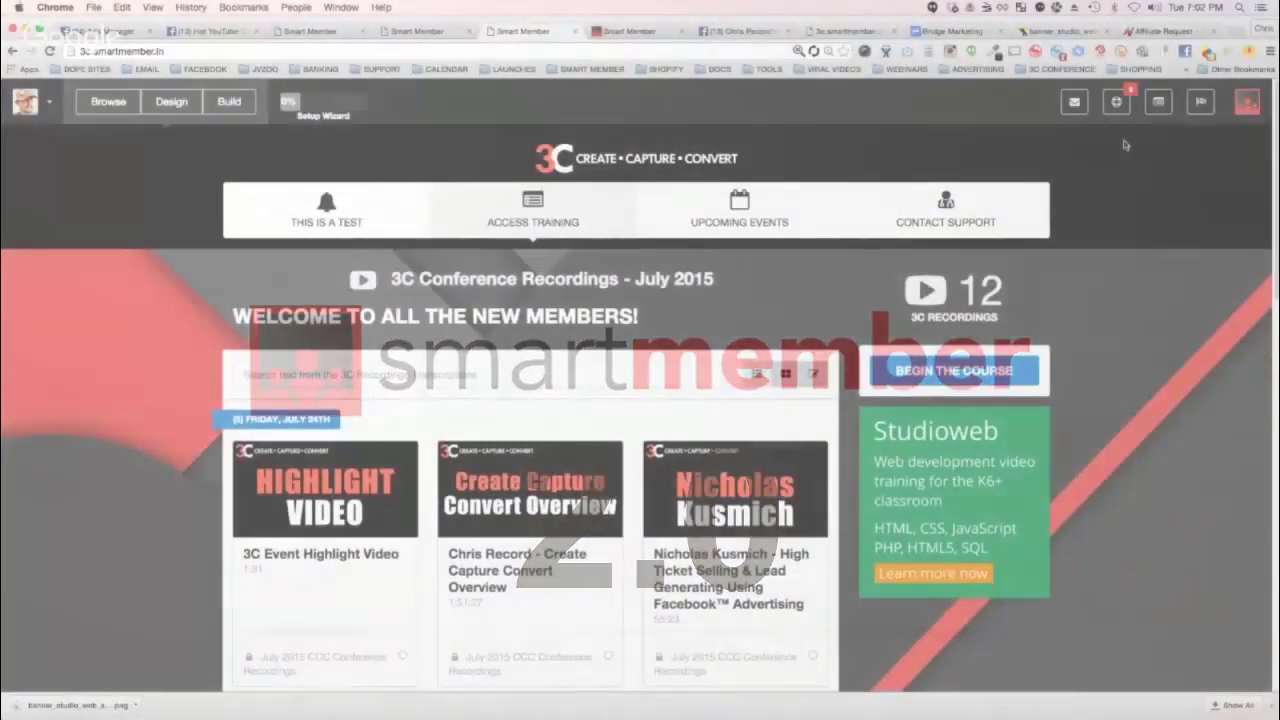
- Open the Your Emails manager from the mail menu in the top bar
click(1074, 101)
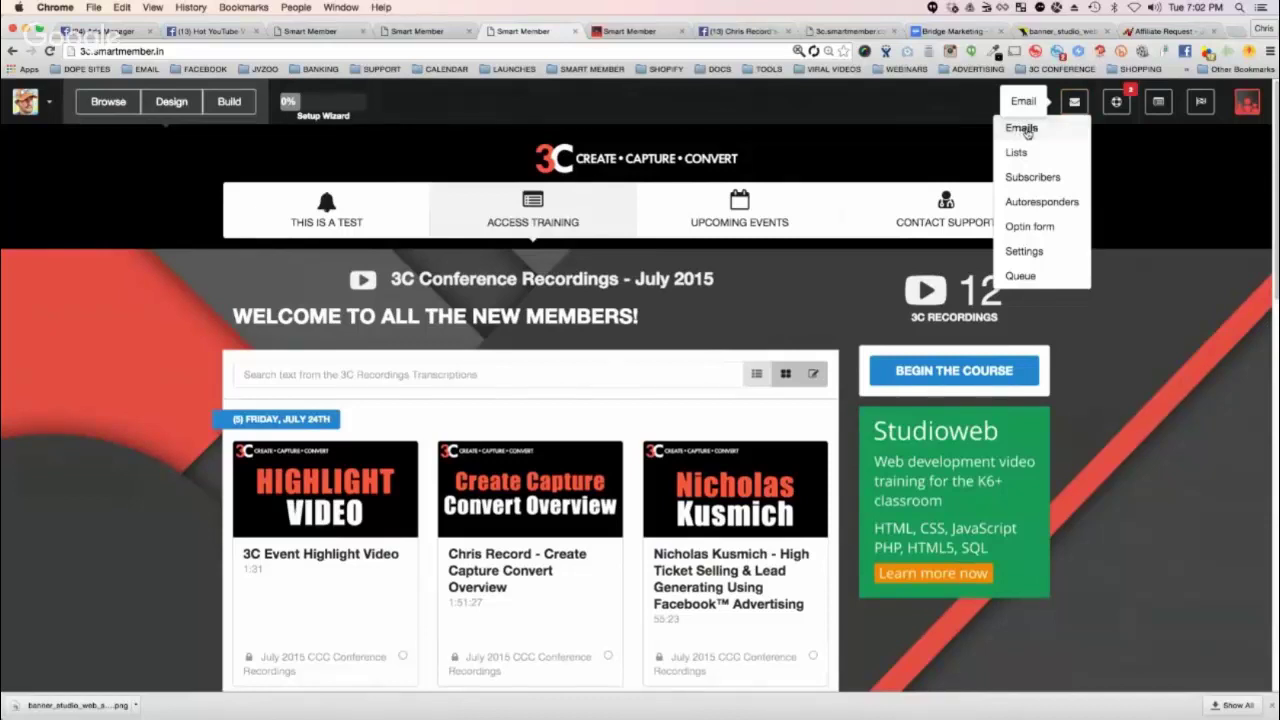
click(1021, 128)
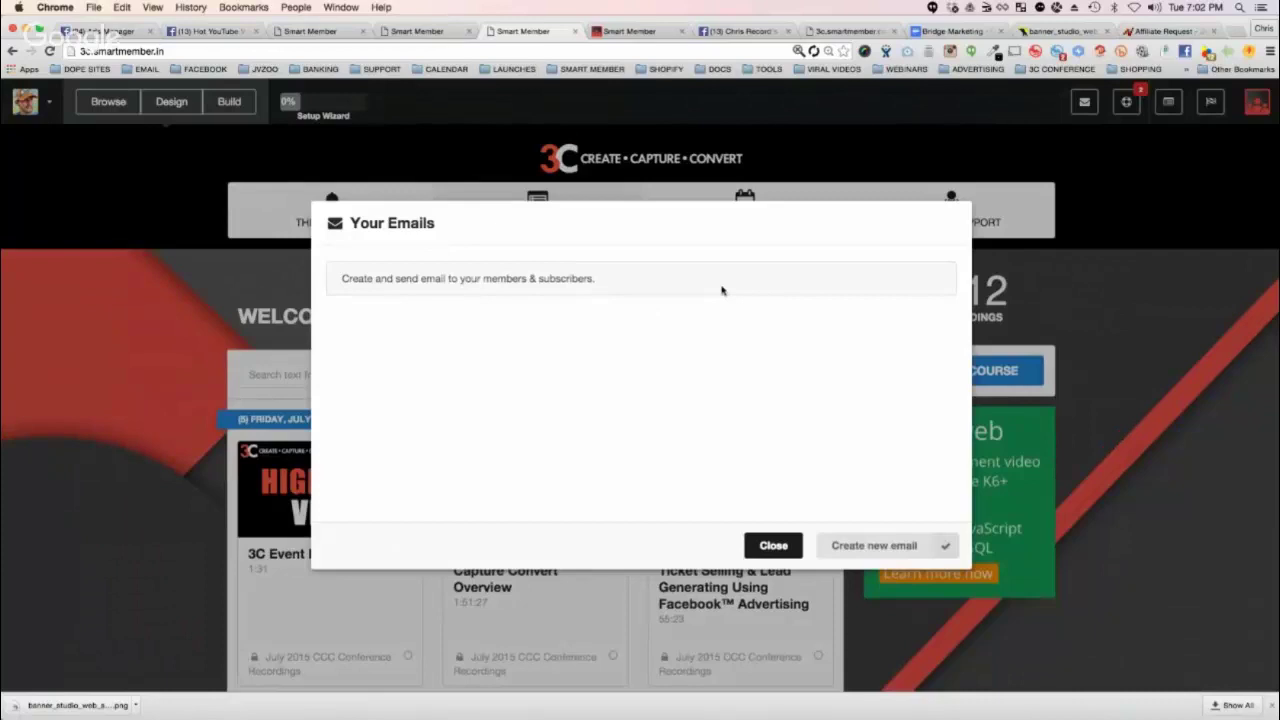
- Create a new email for SPEED BLOGGING, PCP Mastermind, DPP 2.0, Amazon FBA Webinar, Appreciation Week Day 1
click(874, 546)
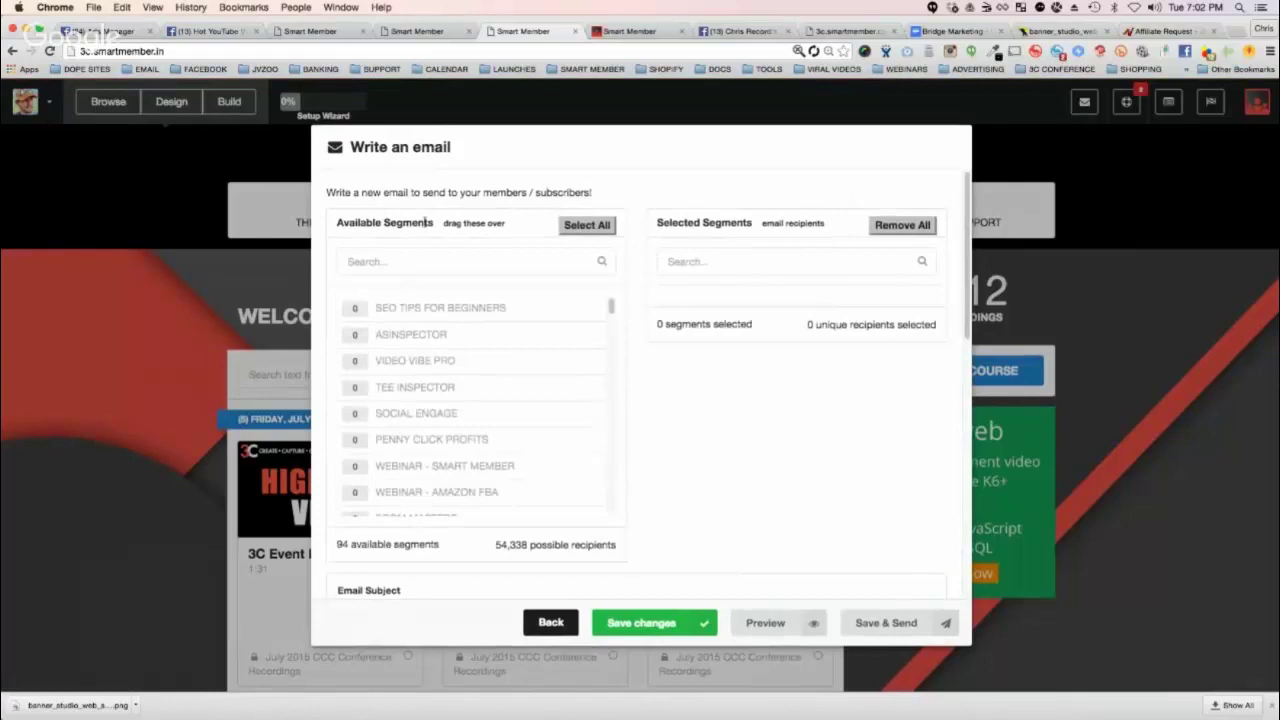
scroll(480, 420, down, 3)
scroll(500, 400, down, 3)
scroll(506, 387, down, 3)
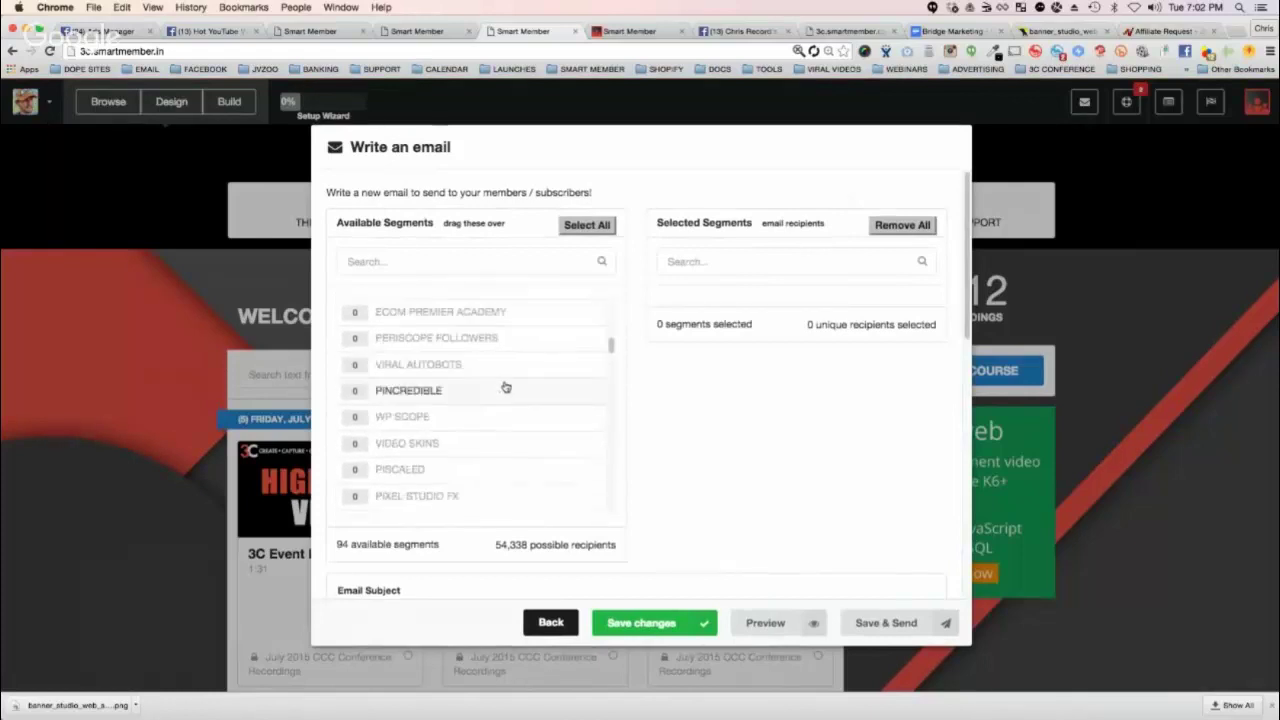
scroll(506, 387, up, 1)
double_click(476, 383)
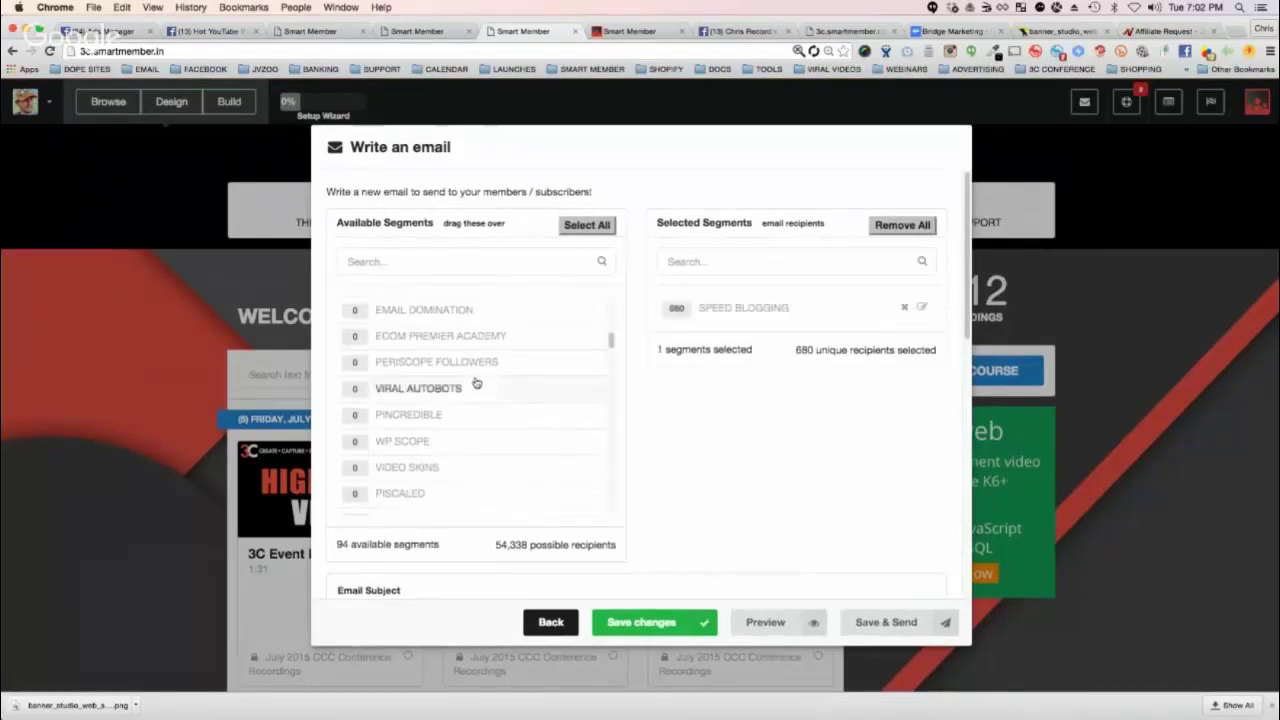
scroll(476, 383, down, 3)
scroll(476, 383, down, 3)
scroll(476, 383, down, 3)
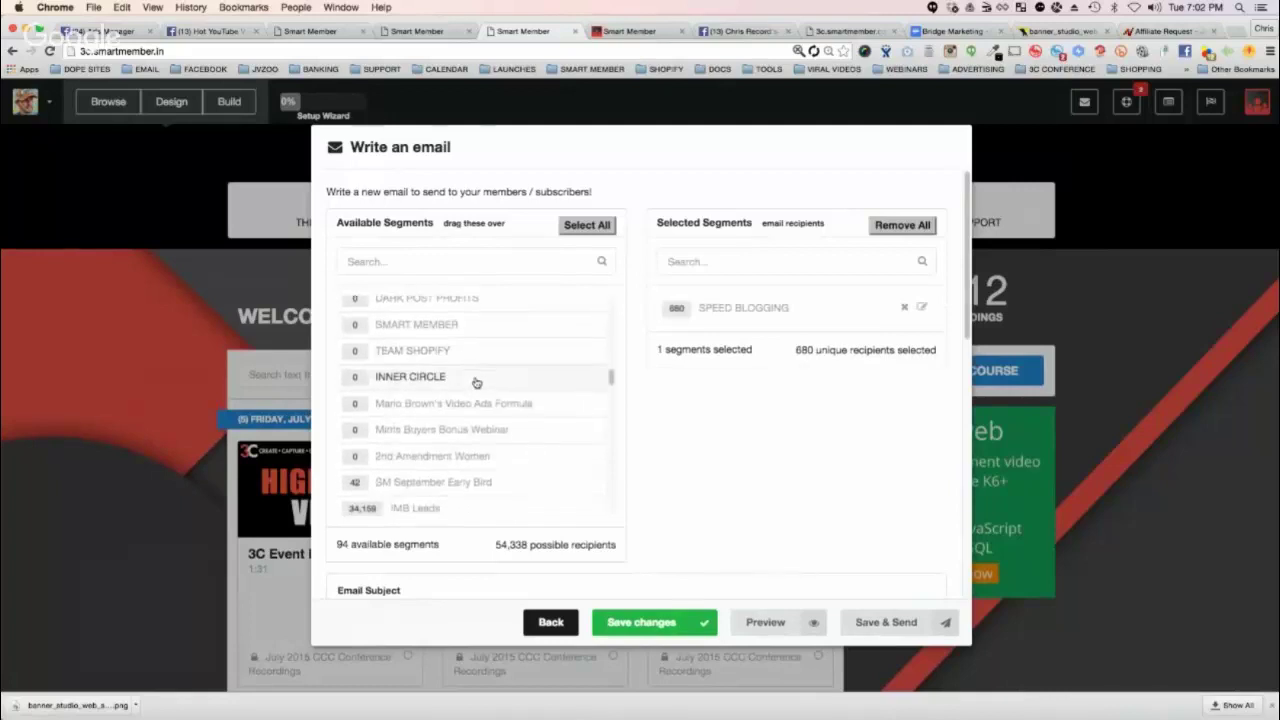
scroll(476, 383, down, 2)
scroll(476, 383, down, 2)
scroll(490, 400, down, 3)
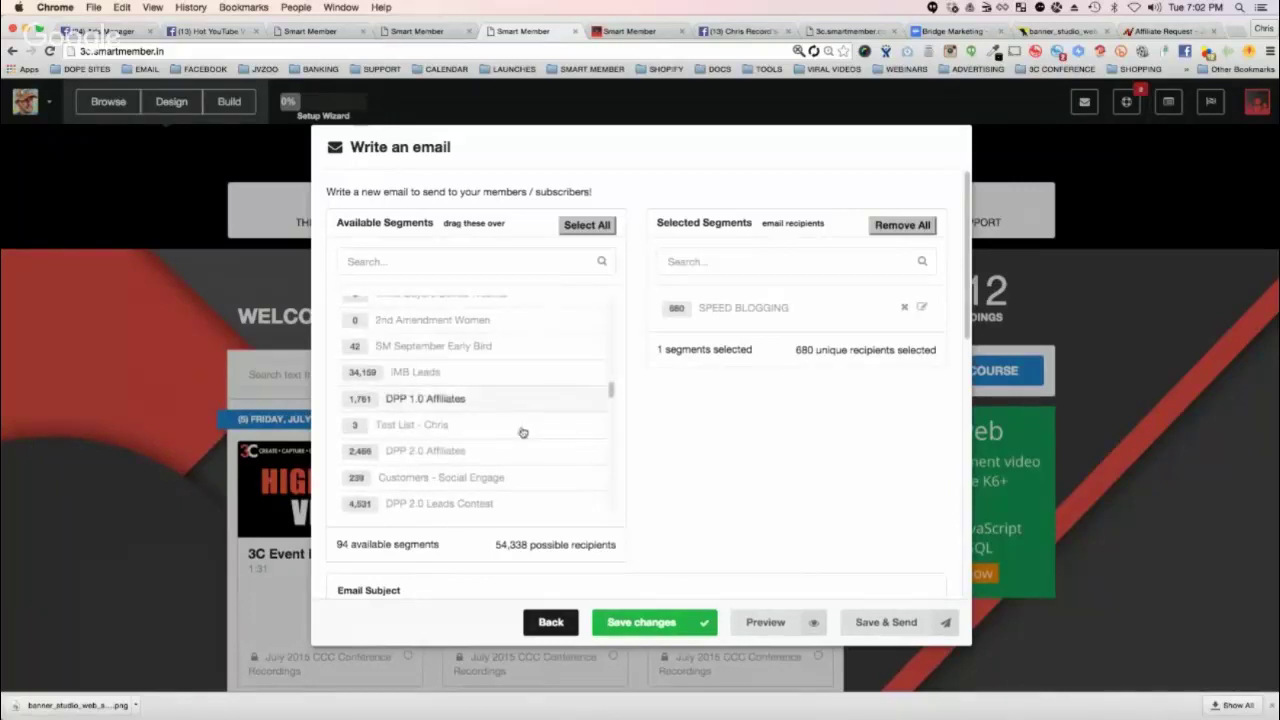
scroll(523, 432, down, 1)
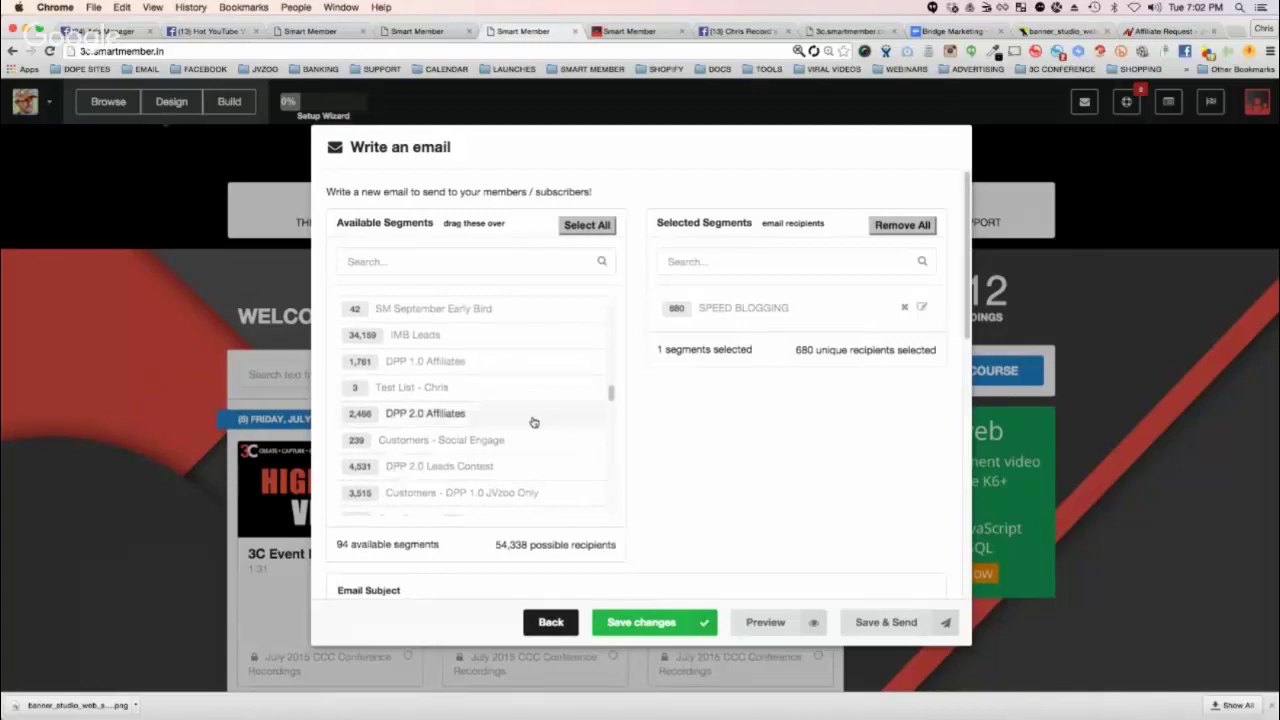
scroll(534, 422, down, 1)
scroll(534, 422, down, 1)
scroll(540, 440, down, 1)
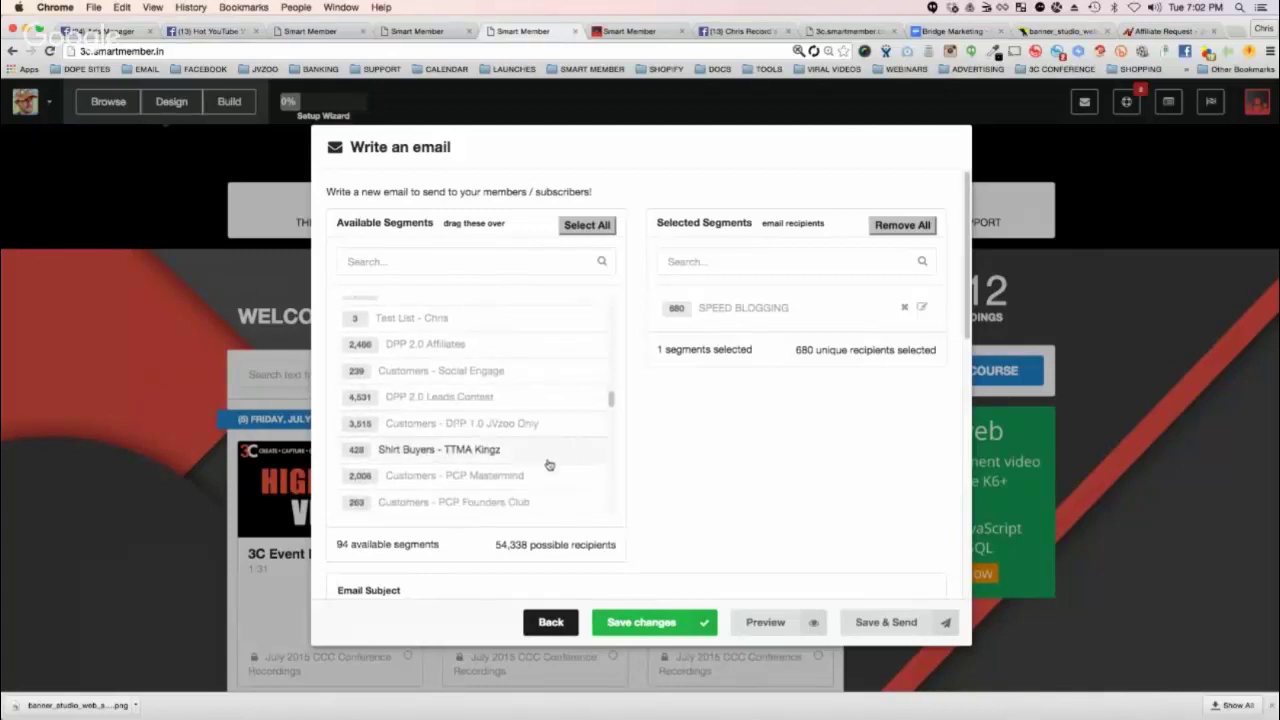
click(553, 476)
scroll(548, 460, down, 2)
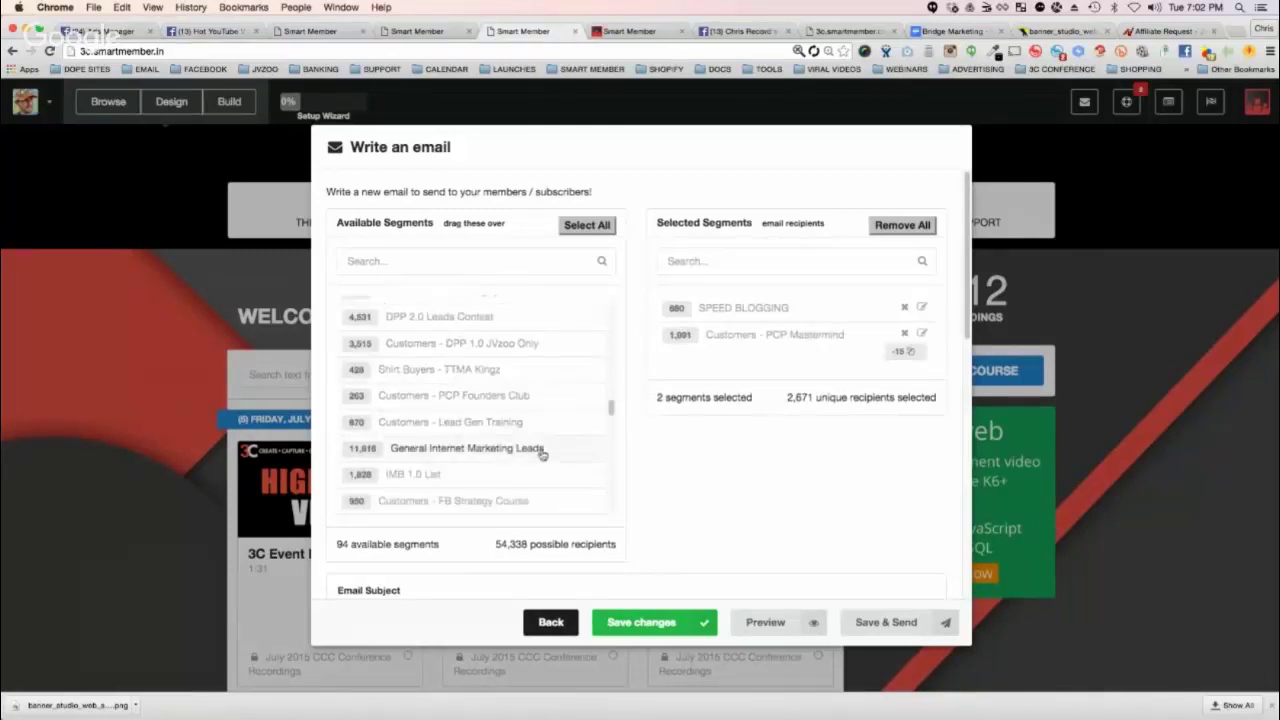
scroll(542, 454, down, 3)
scroll(530, 458, down, 2)
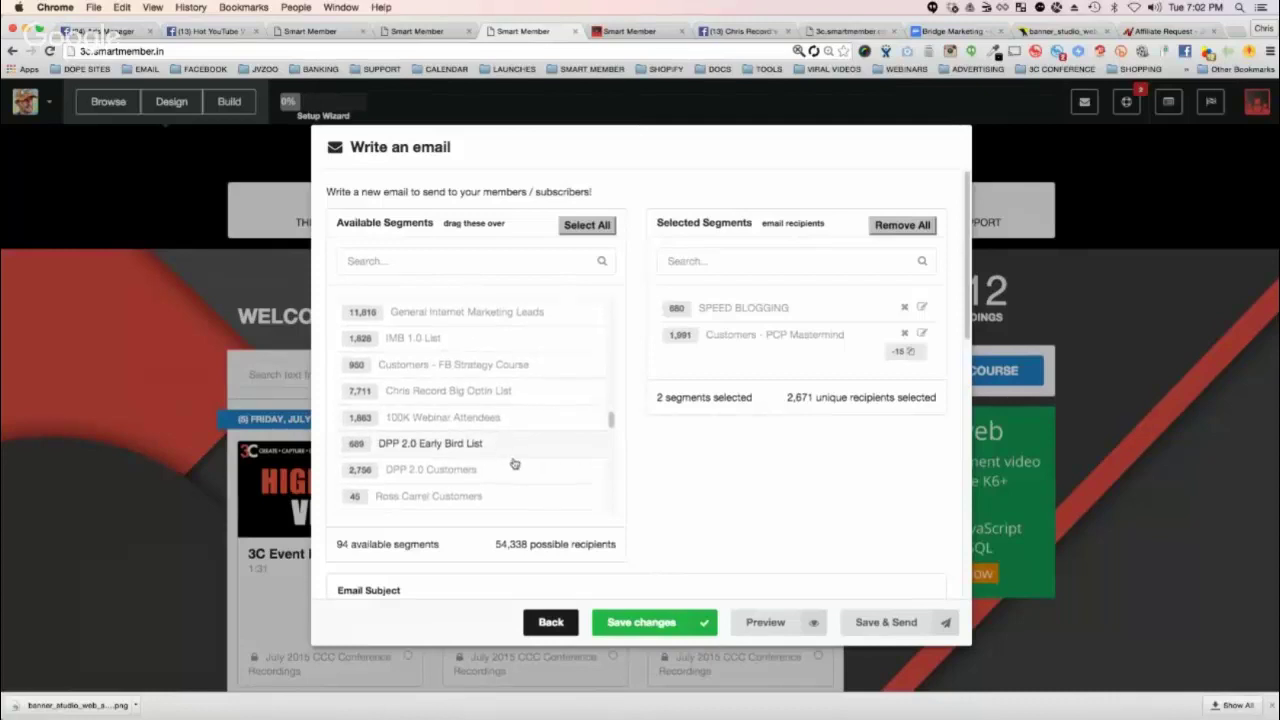
click(514, 468)
scroll(514, 460, down, 3)
scroll(520, 445, down, 2)
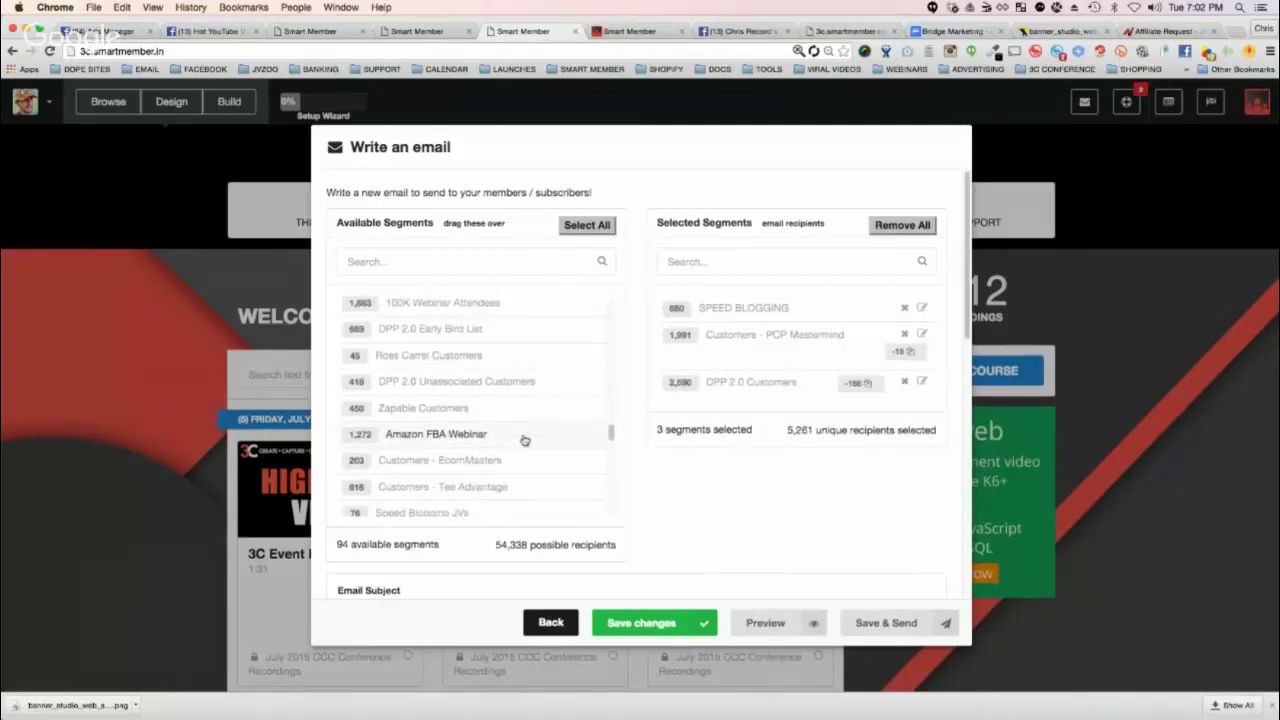
click(525, 437)
scroll(525, 440, down, 3)
scroll(525, 440, down, 2)
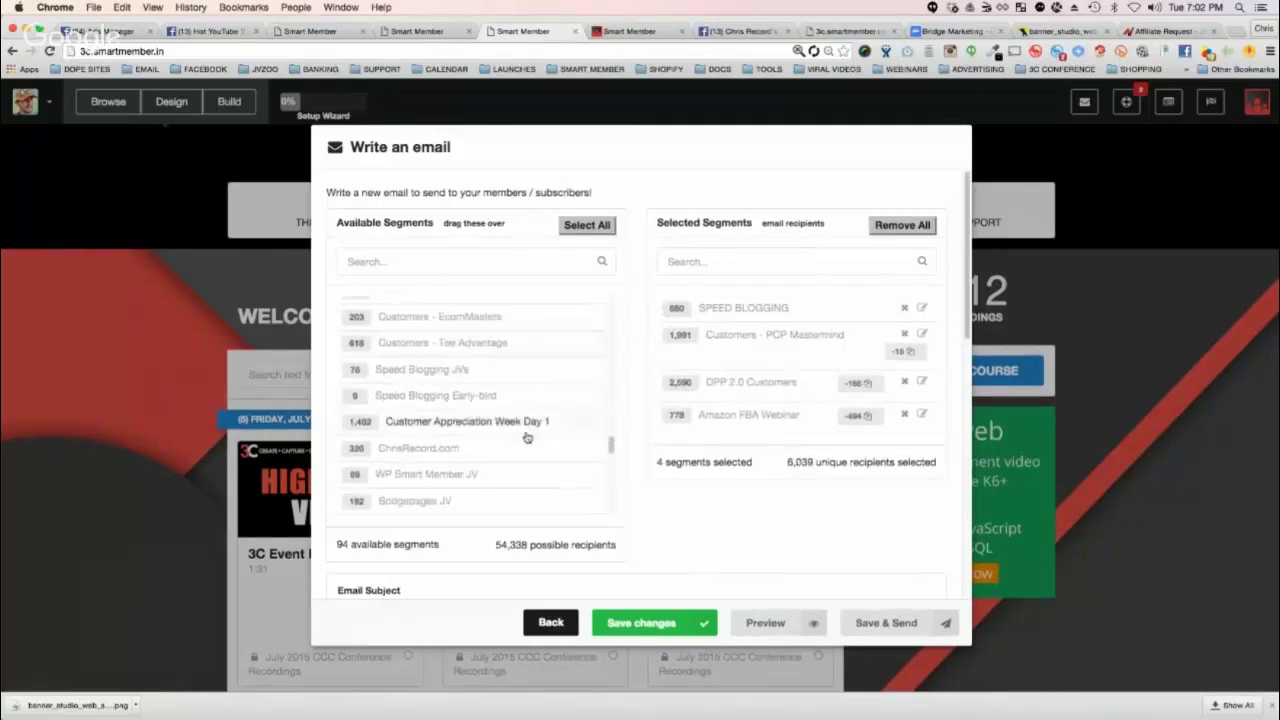
click(467, 421)
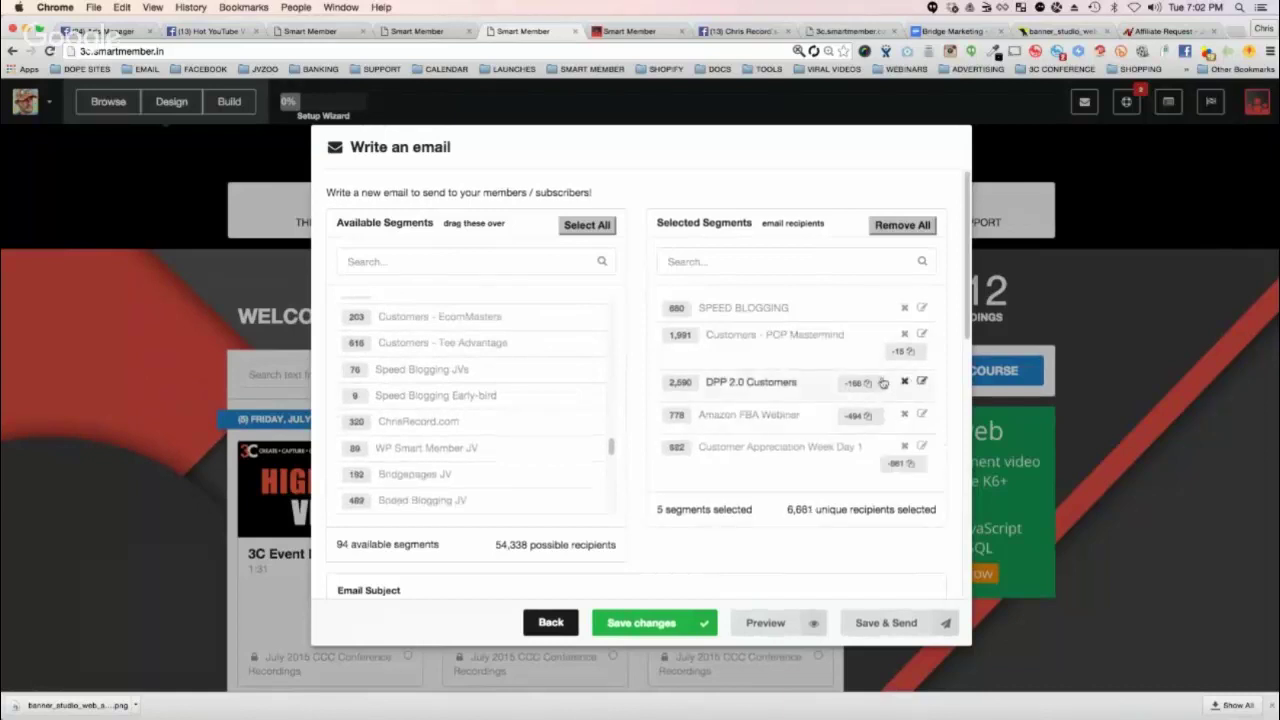
- Move DPP 2.0 Customers up to second place in Selected Segments
drag(808, 383, 710, 328)
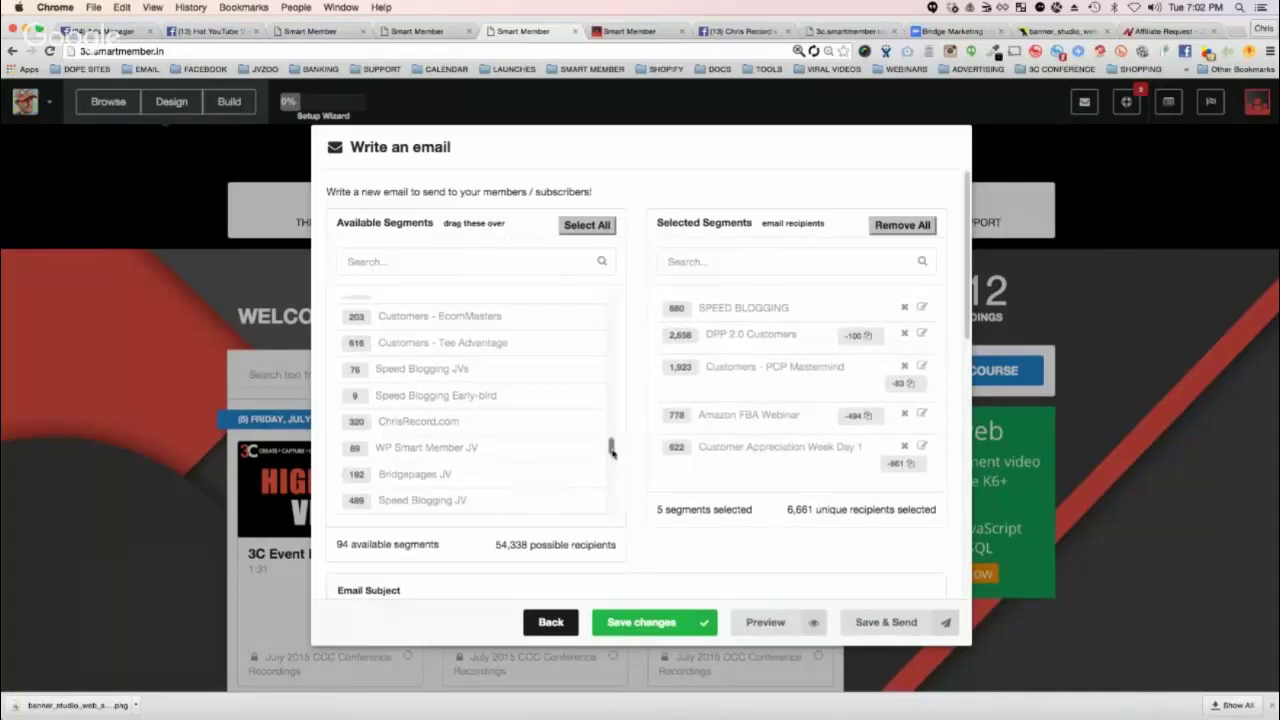
drag(612, 450, 612, 505)
drag(440, 503, 760, 490)
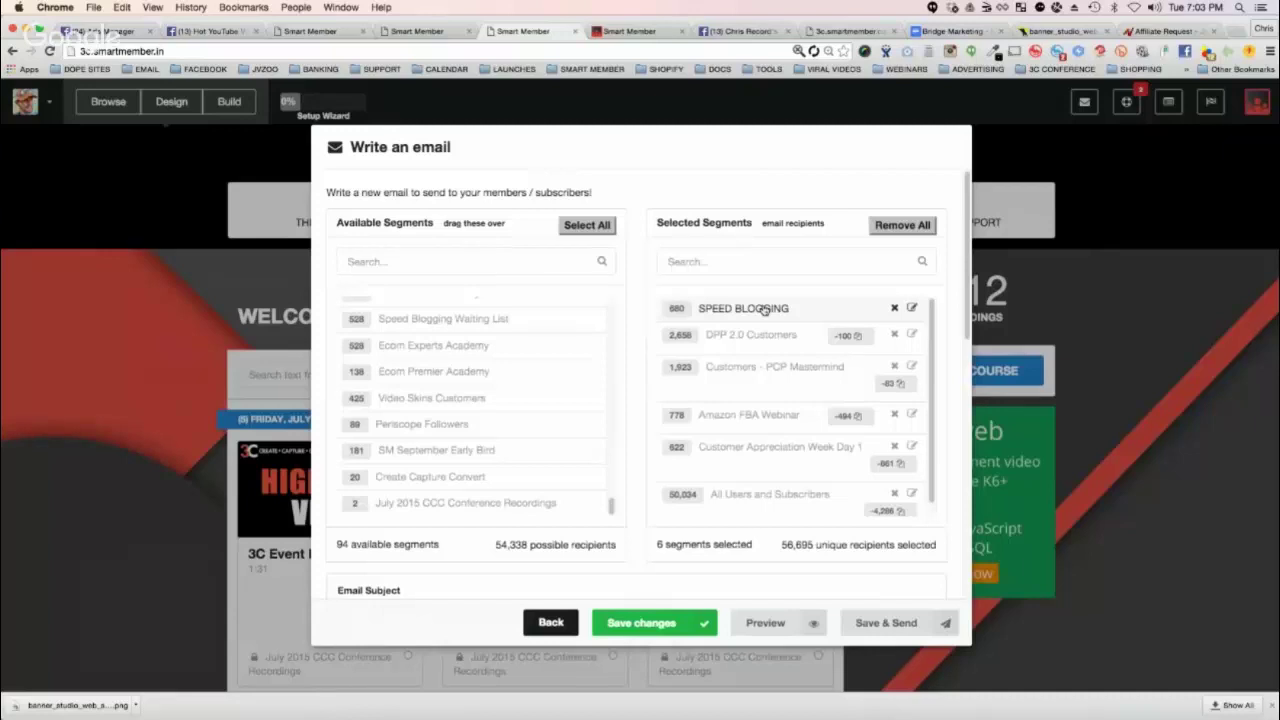
click(737, 33)
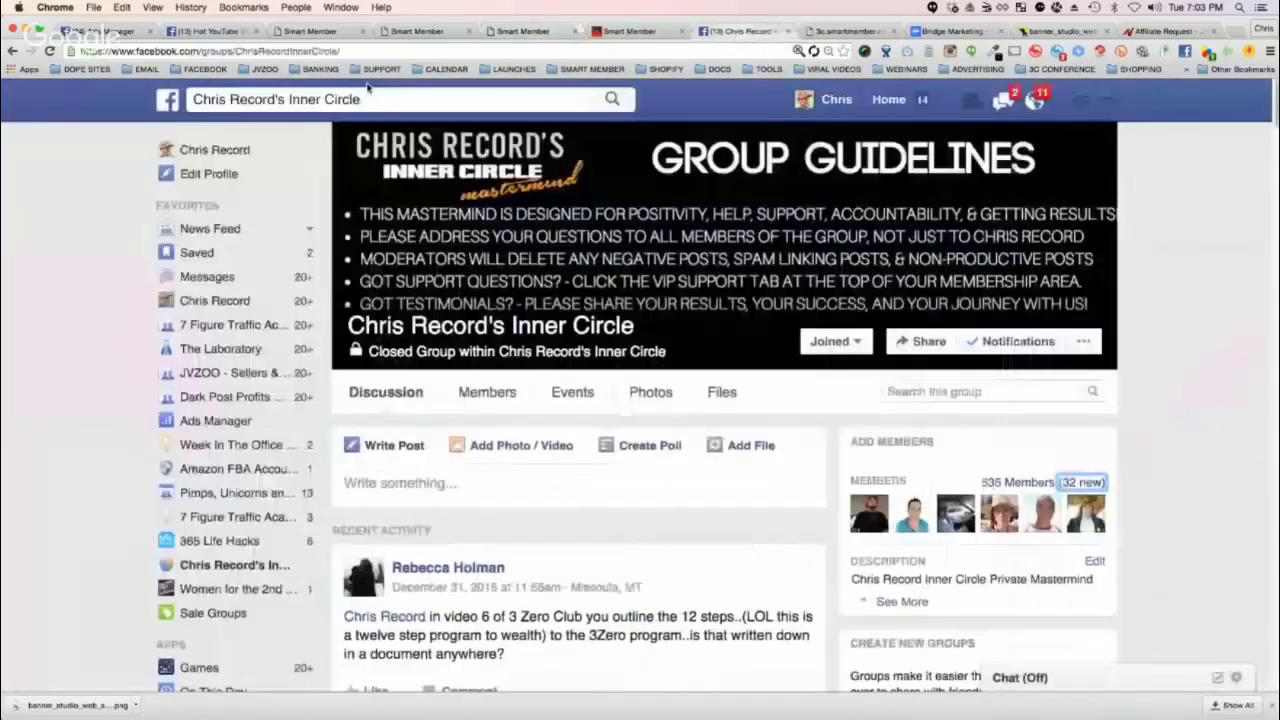
click(303, 99)
text(CHRIS )
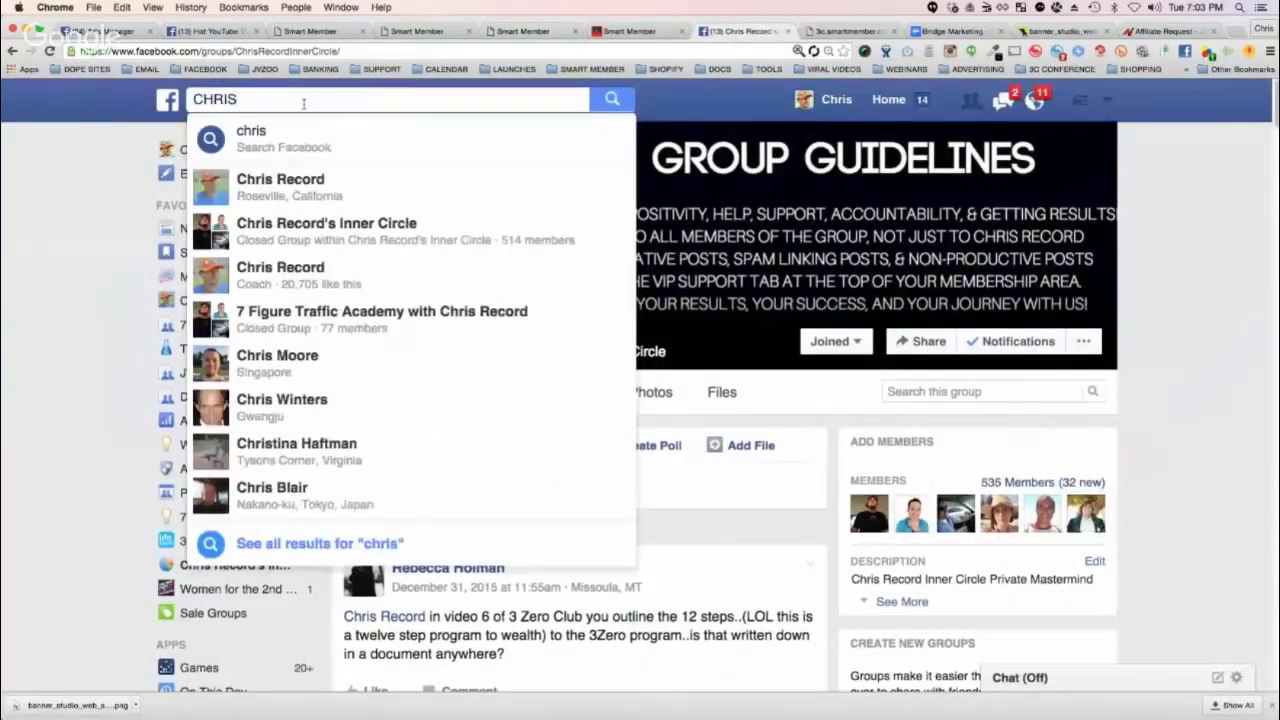
text(HIT)
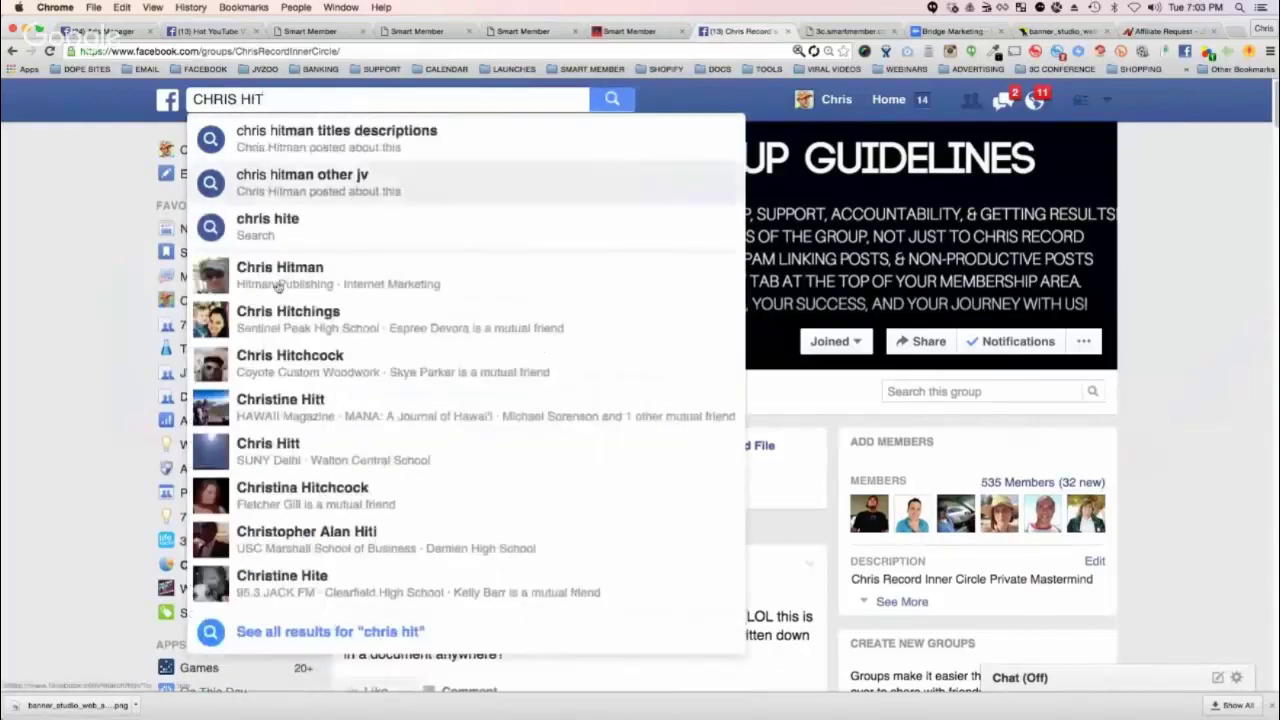
click(278, 270)
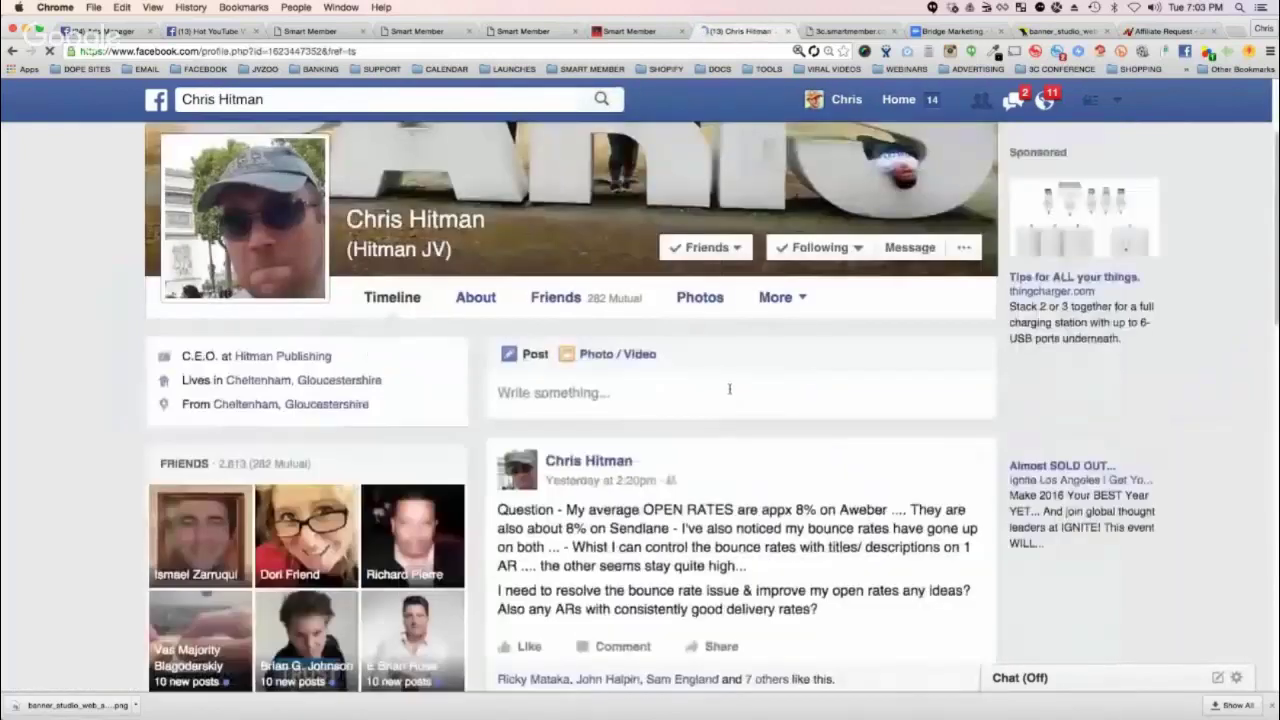
scroll(731, 408, down, 2)
scroll(731, 408, down, 1)
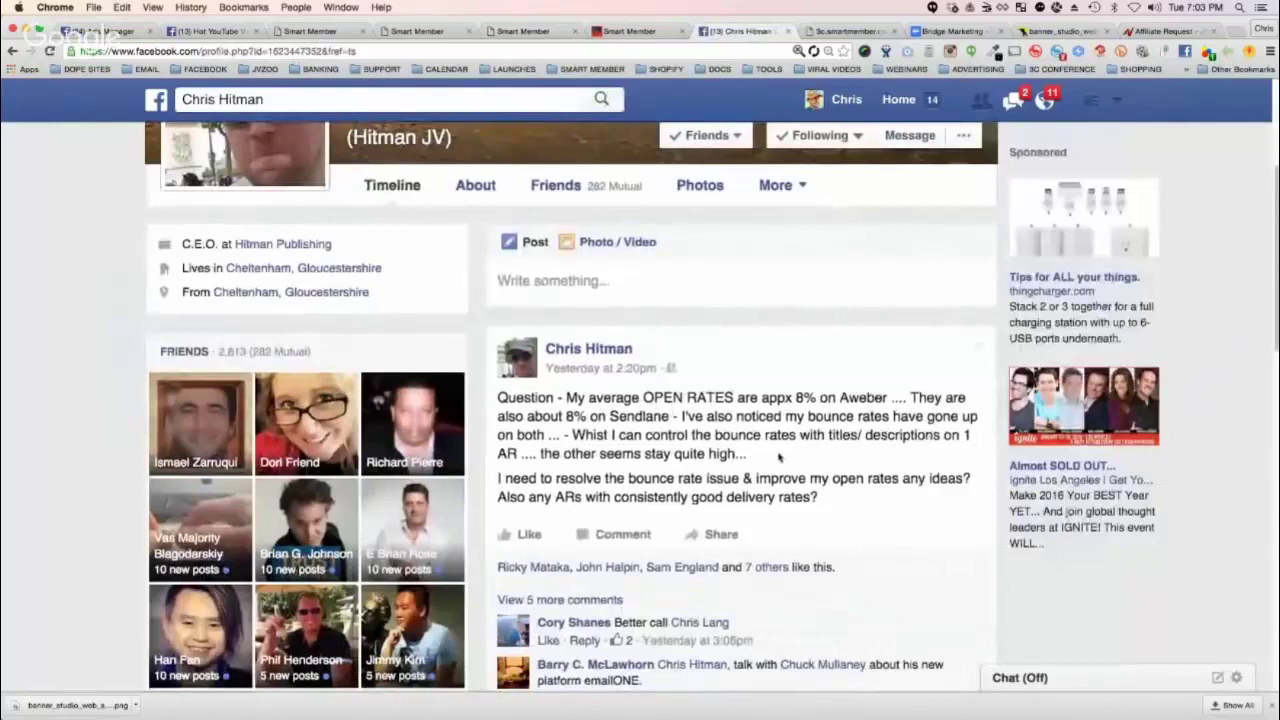
scroll(740, 415, down, 1)
scroll(746, 425, down, 2)
scroll(746, 425, down, 3)
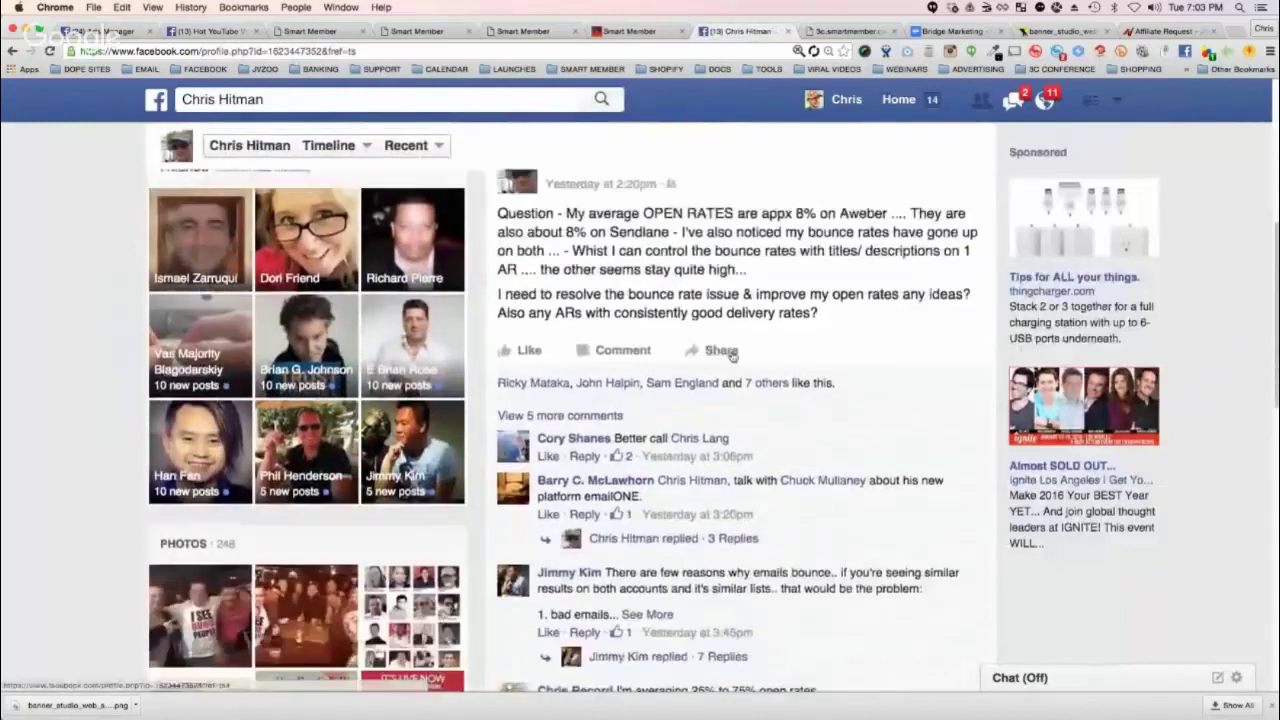
scroll(746, 425, down, 3)
click(628, 422)
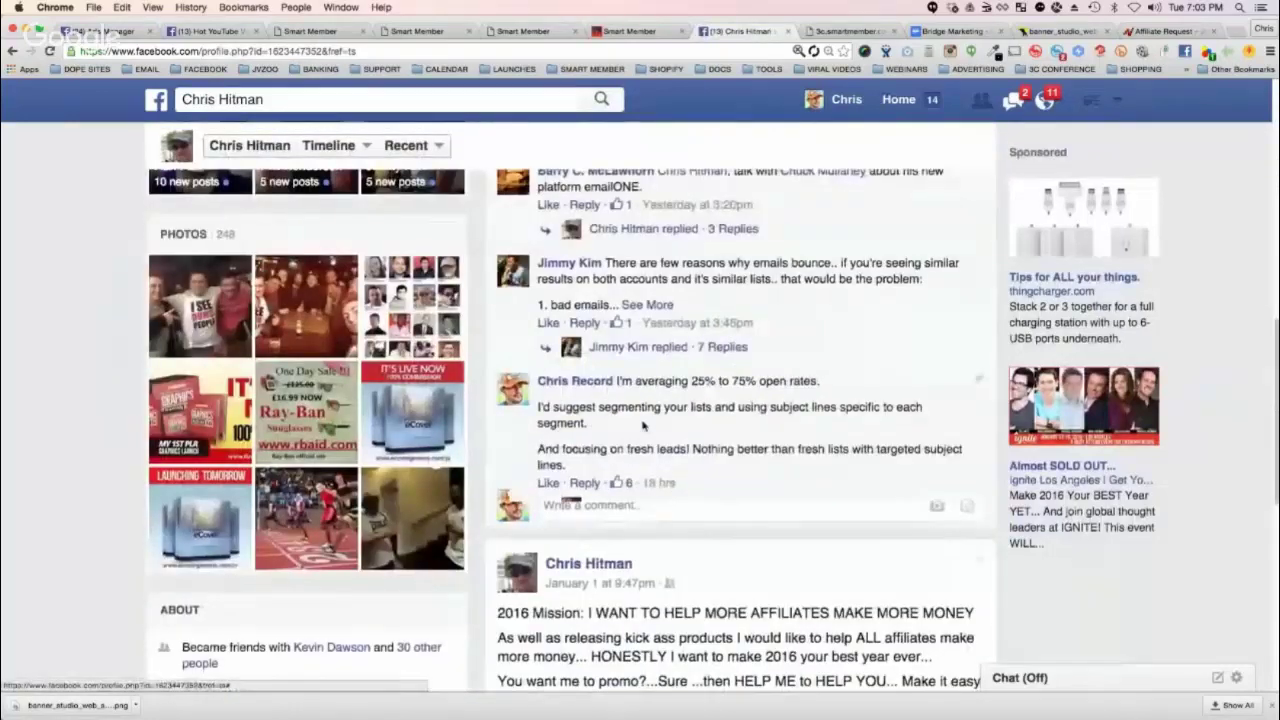
scroll(660, 450, down, 1)
click(676, 481)
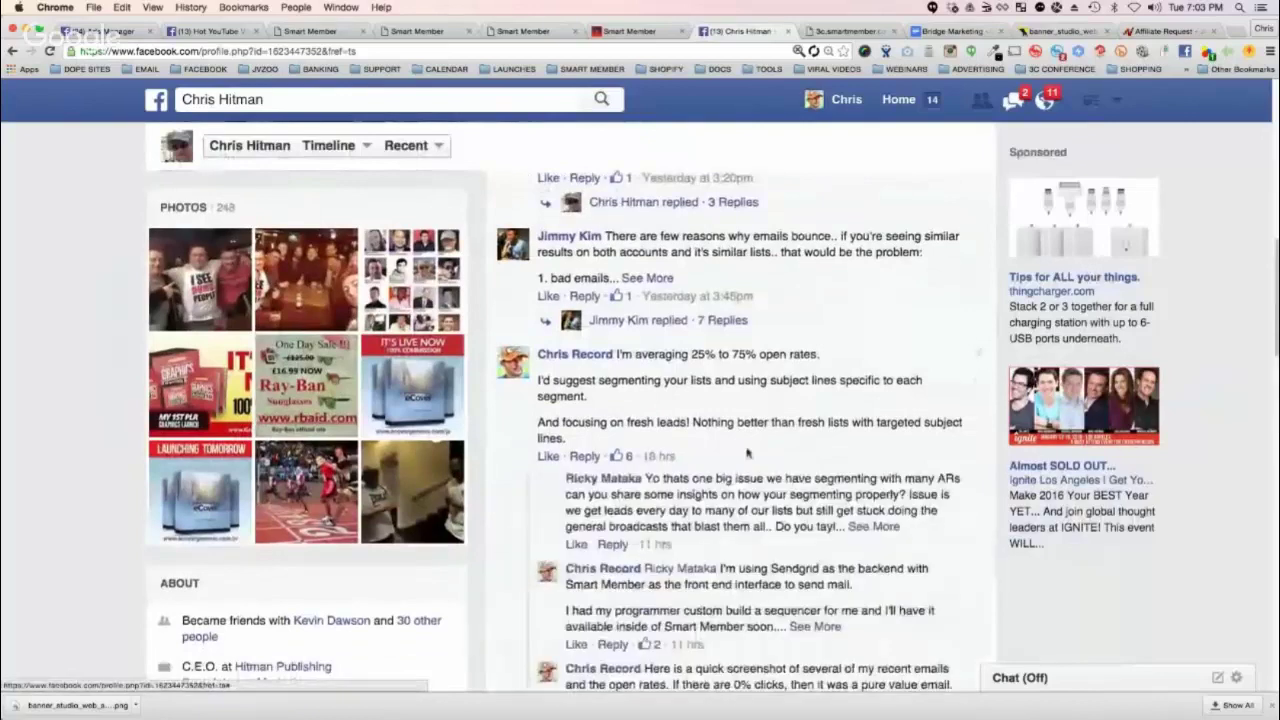
scroll(758, 444, down, 3)
scroll(758, 444, down, 5)
scroll(758, 444, down, 3)
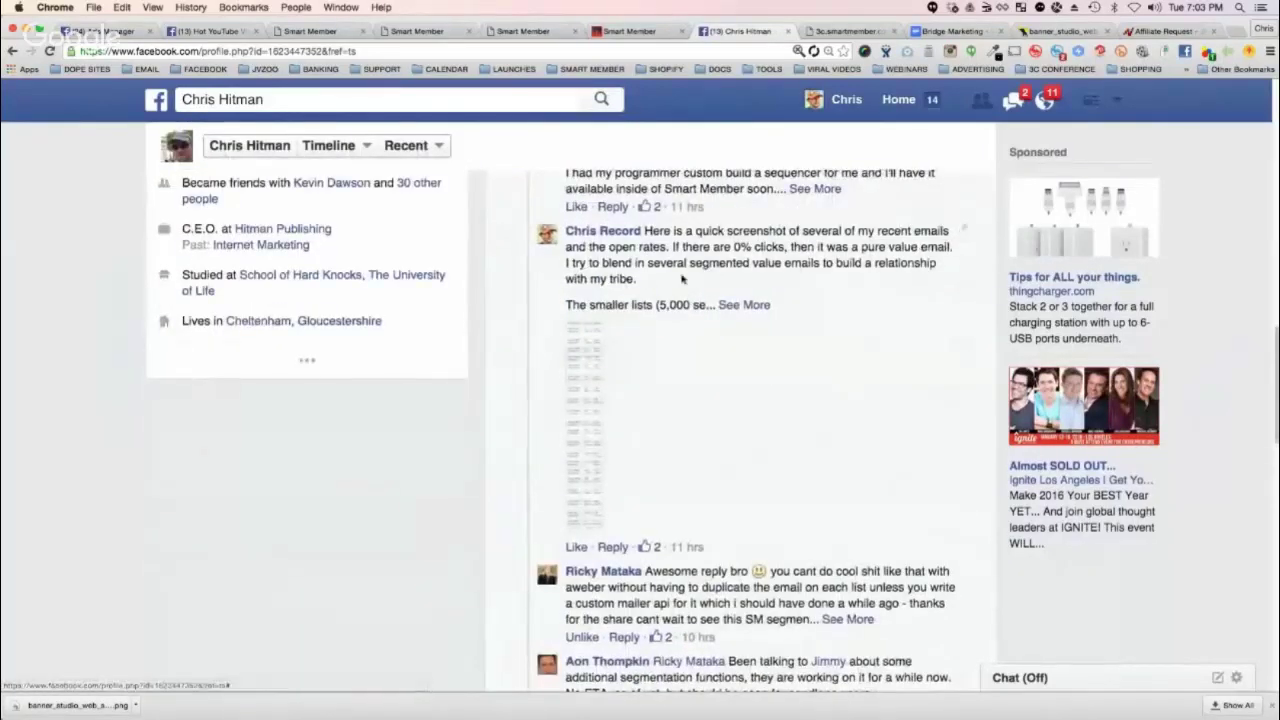
click(592, 357)
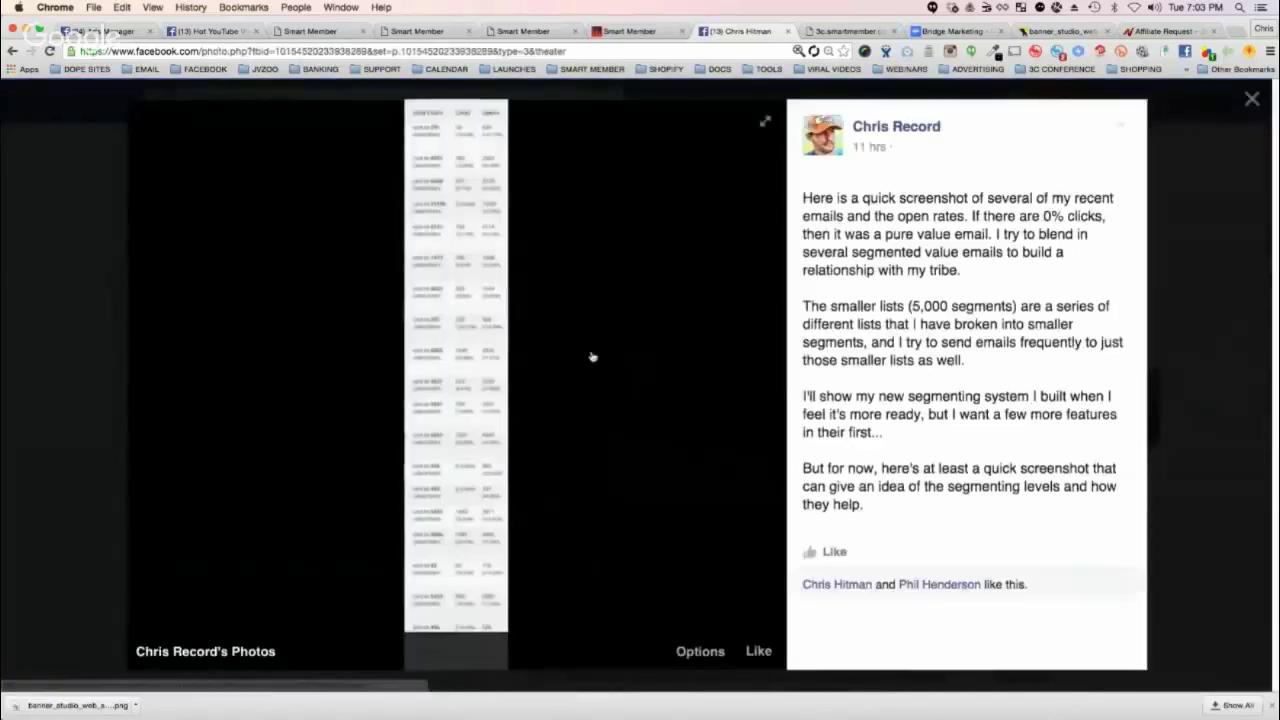
click(473, 341)
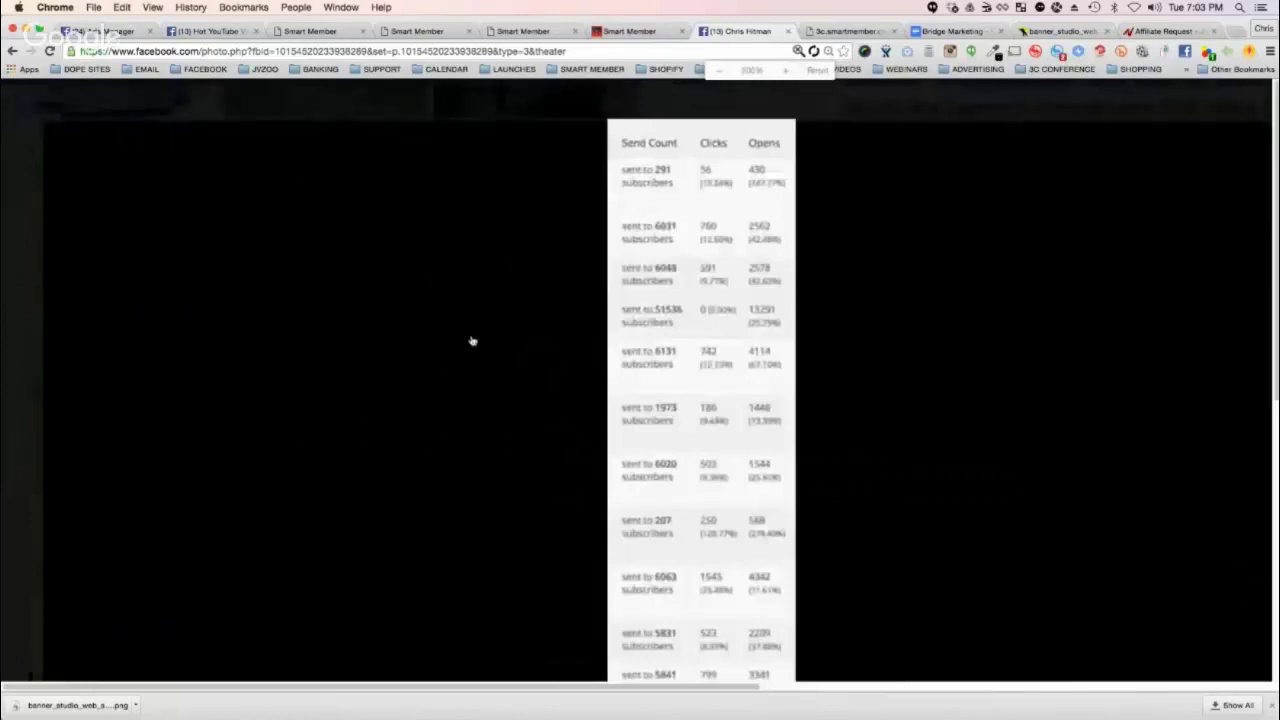
key(super+plus)
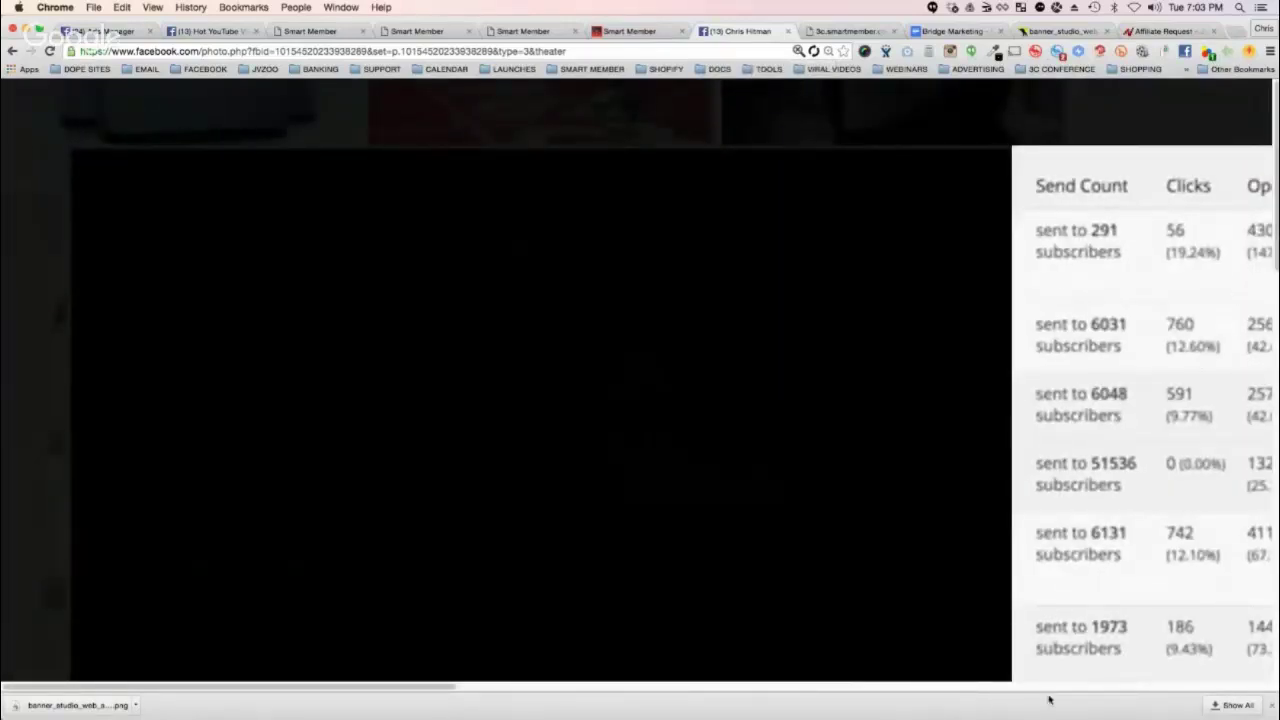
drag(673, 690, 600, 697)
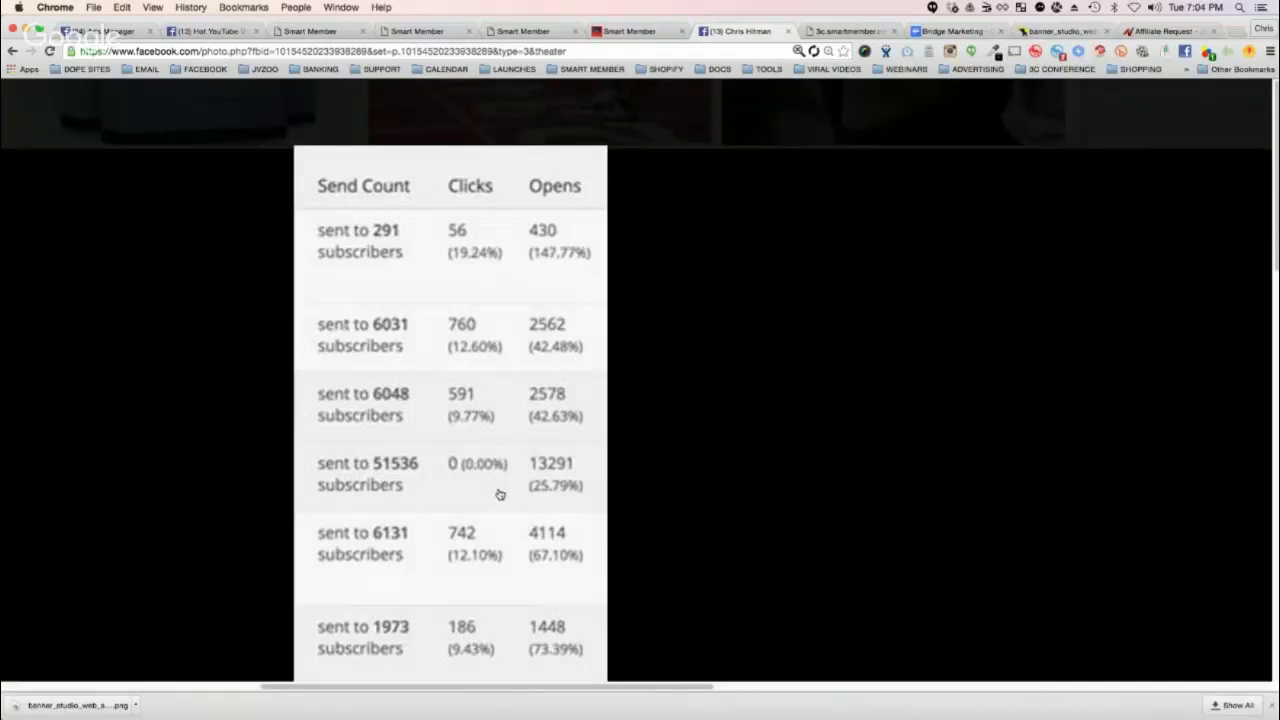
scroll(501, 478, down, 1)
scroll(495, 445, down, 2)
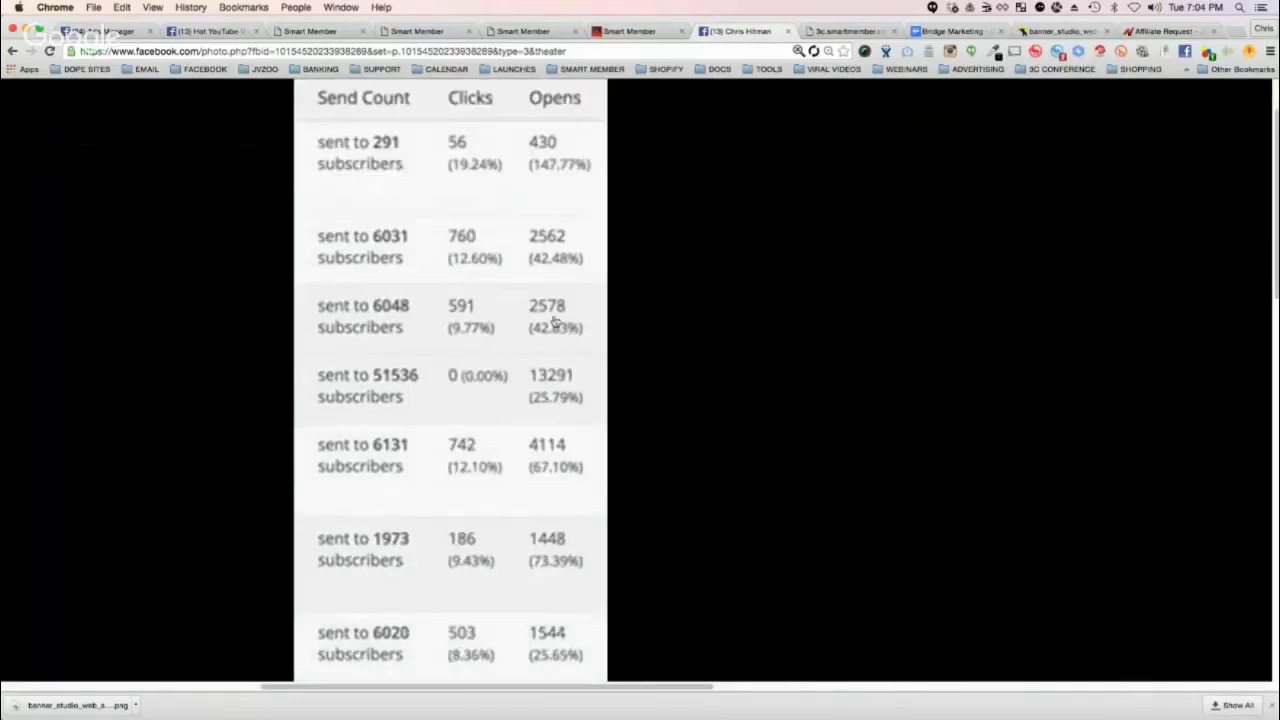
scroll(560, 280, down, 2)
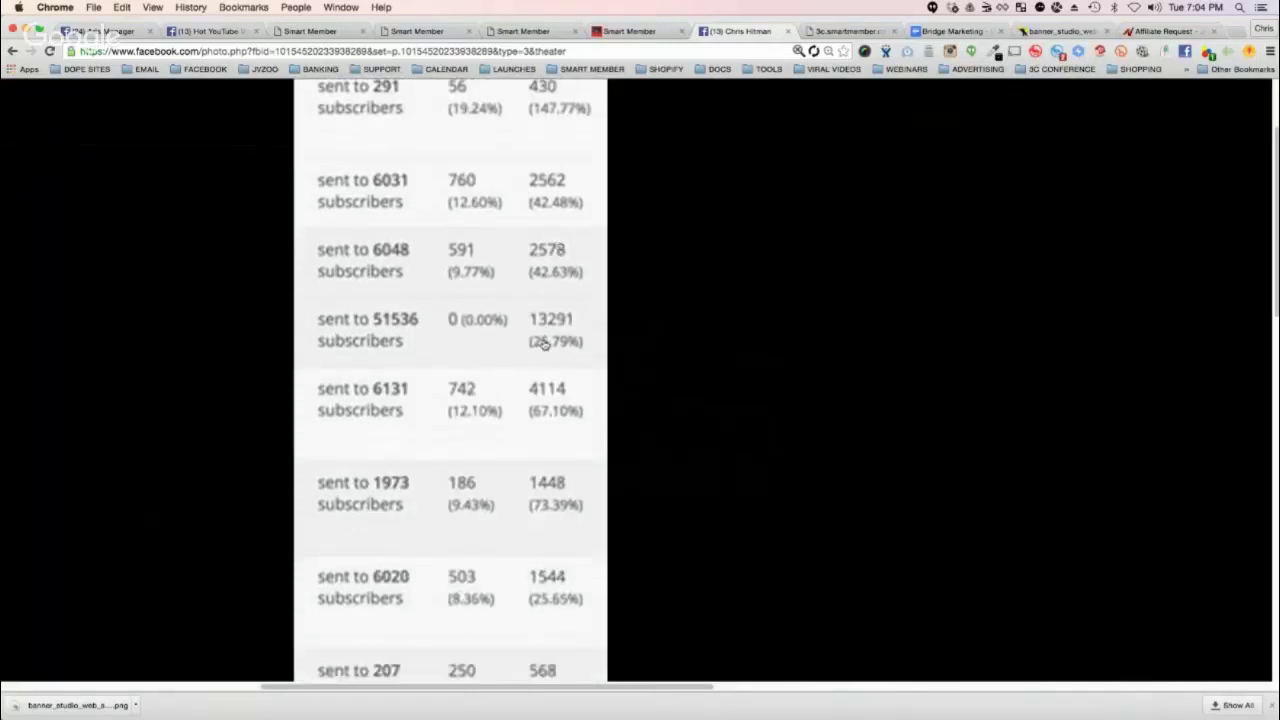
scroll(548, 508, down, 2)
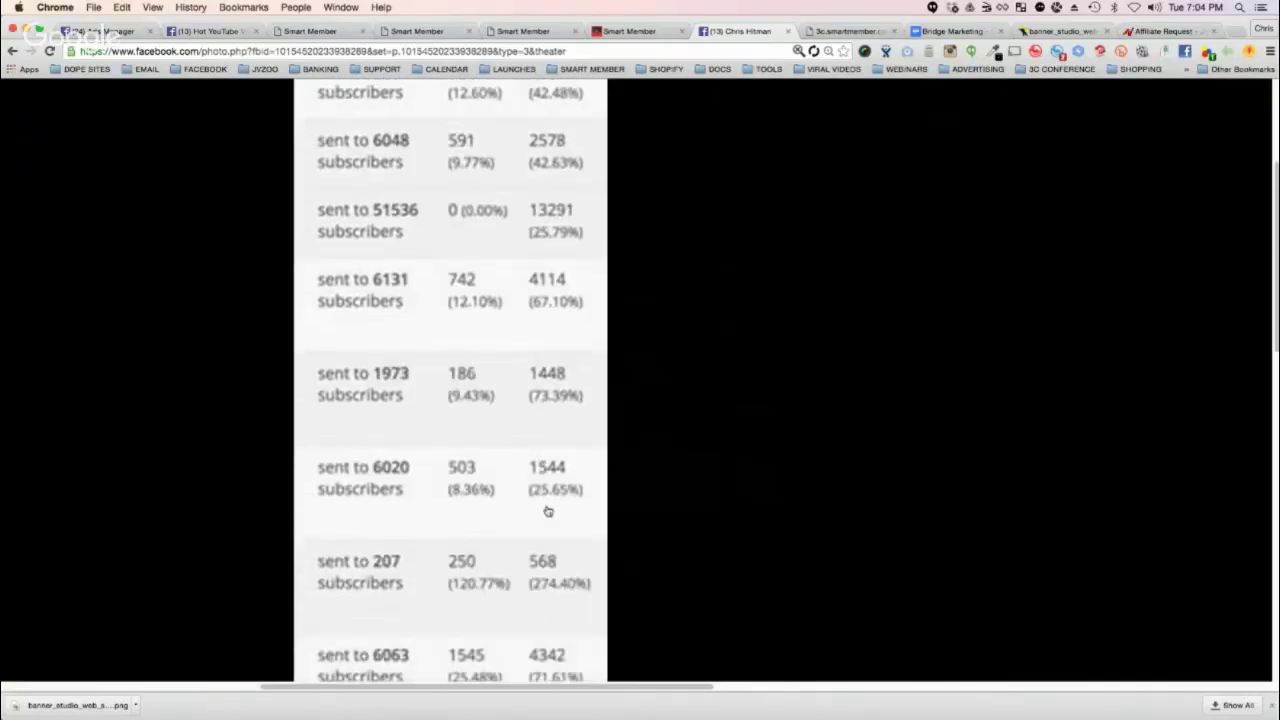
scroll(543, 495, down, 3)
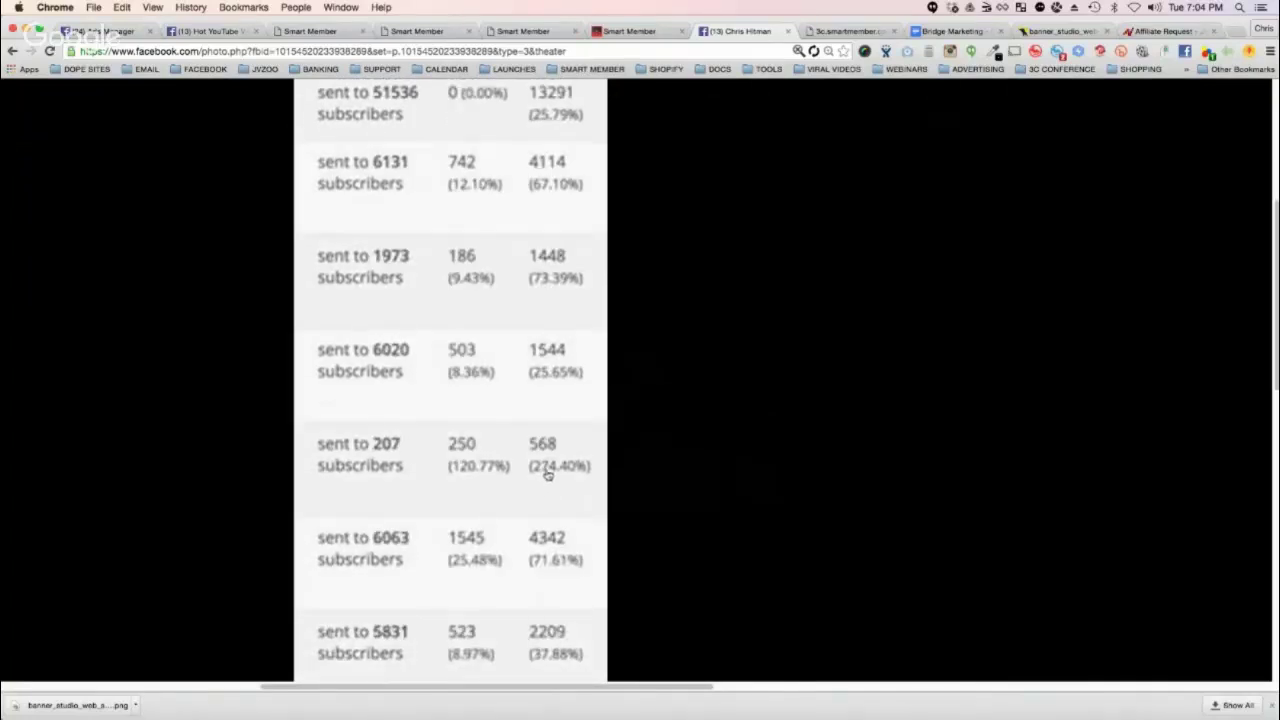
scroll(547, 478, down, 2)
scroll(545, 512, down, 2)
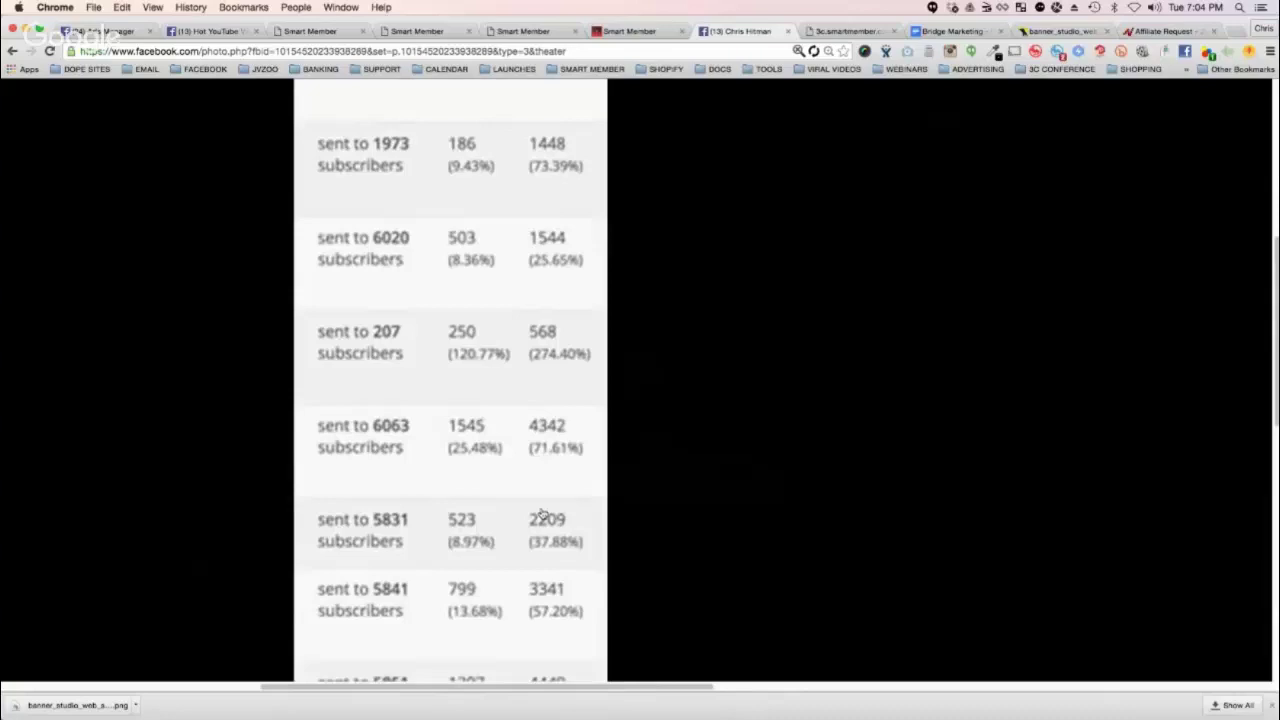
scroll(555, 370, down, 2)
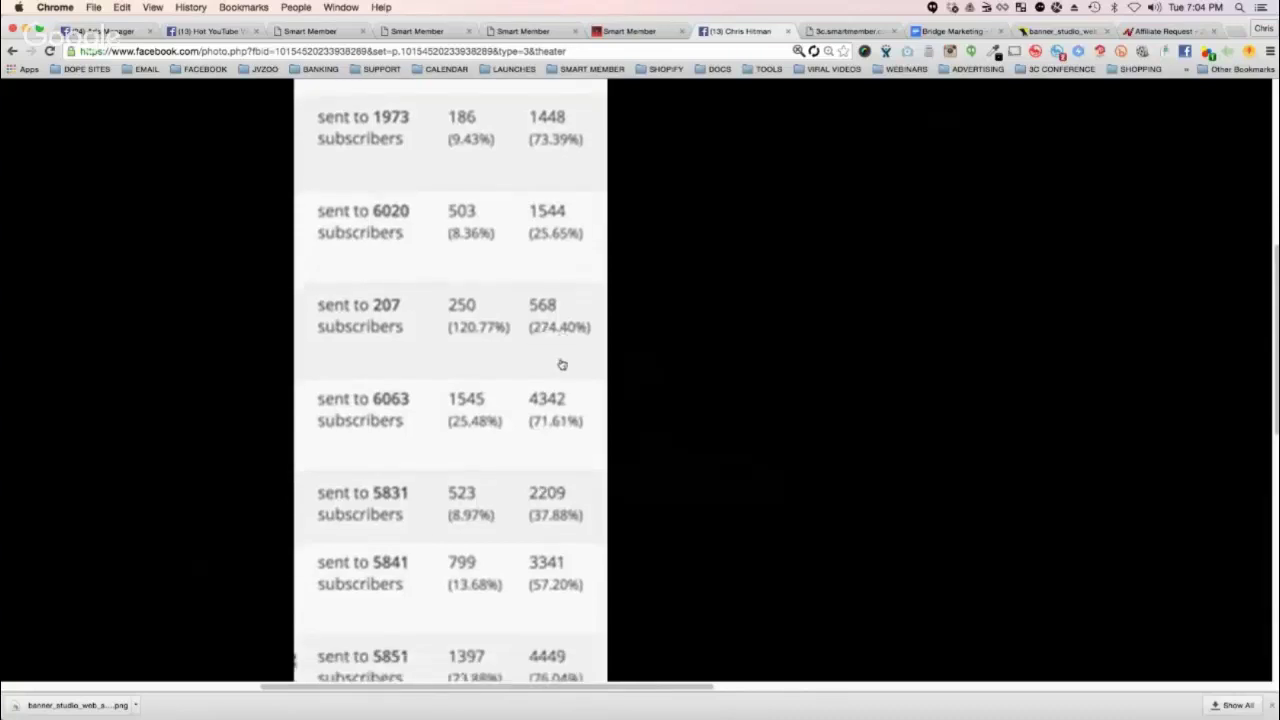
scroll(557, 380, down, 1)
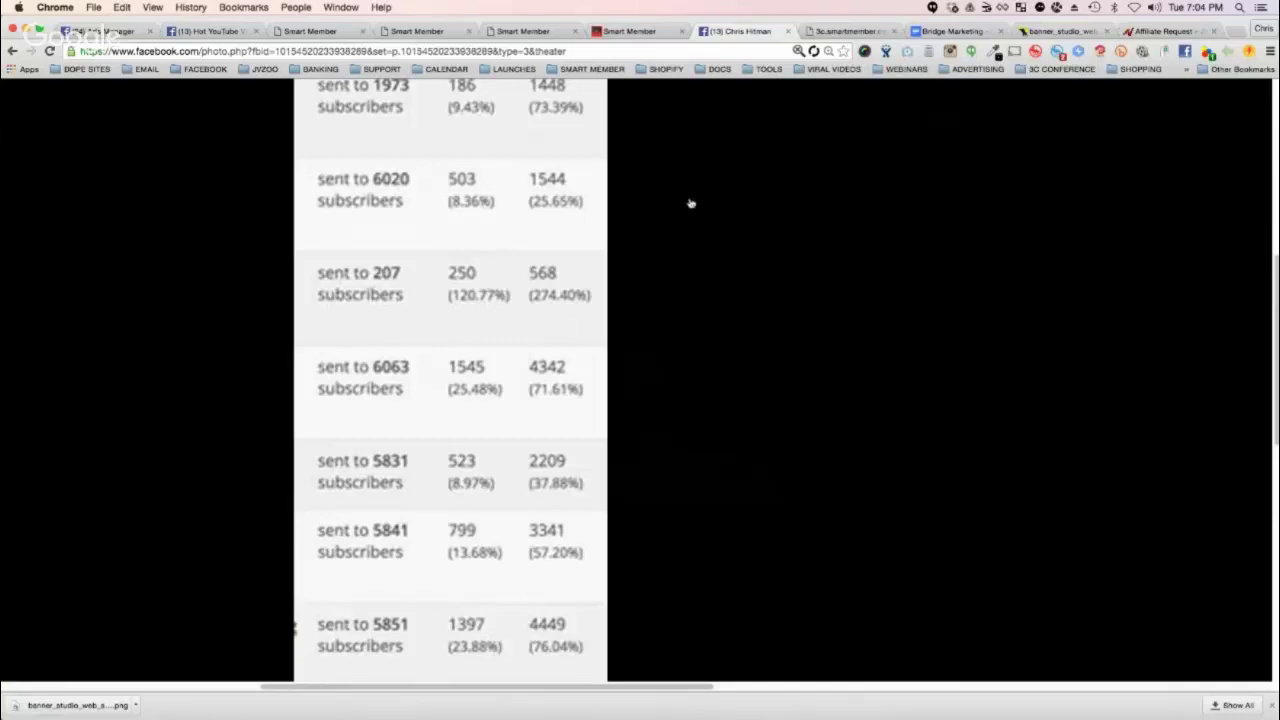
- Reset the page zoom to normal and return to the Smart Member email draft
click(829, 52)
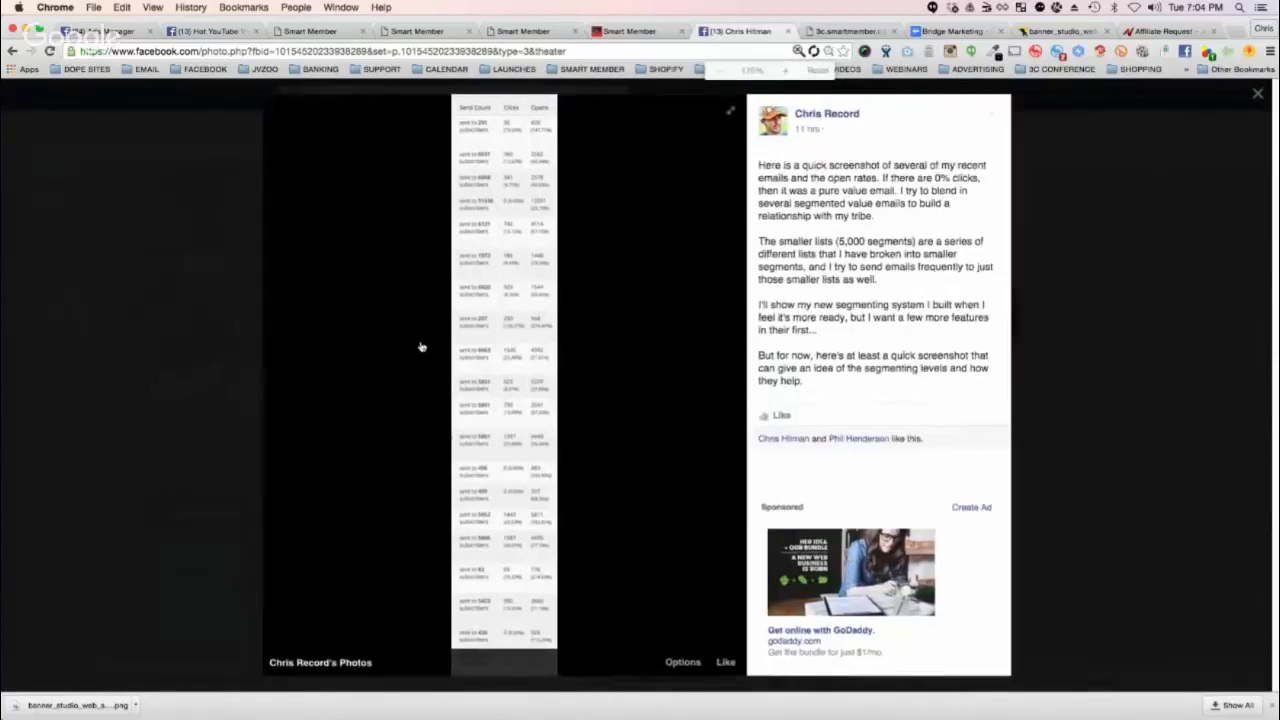
key(super+plus)
click(522, 31)
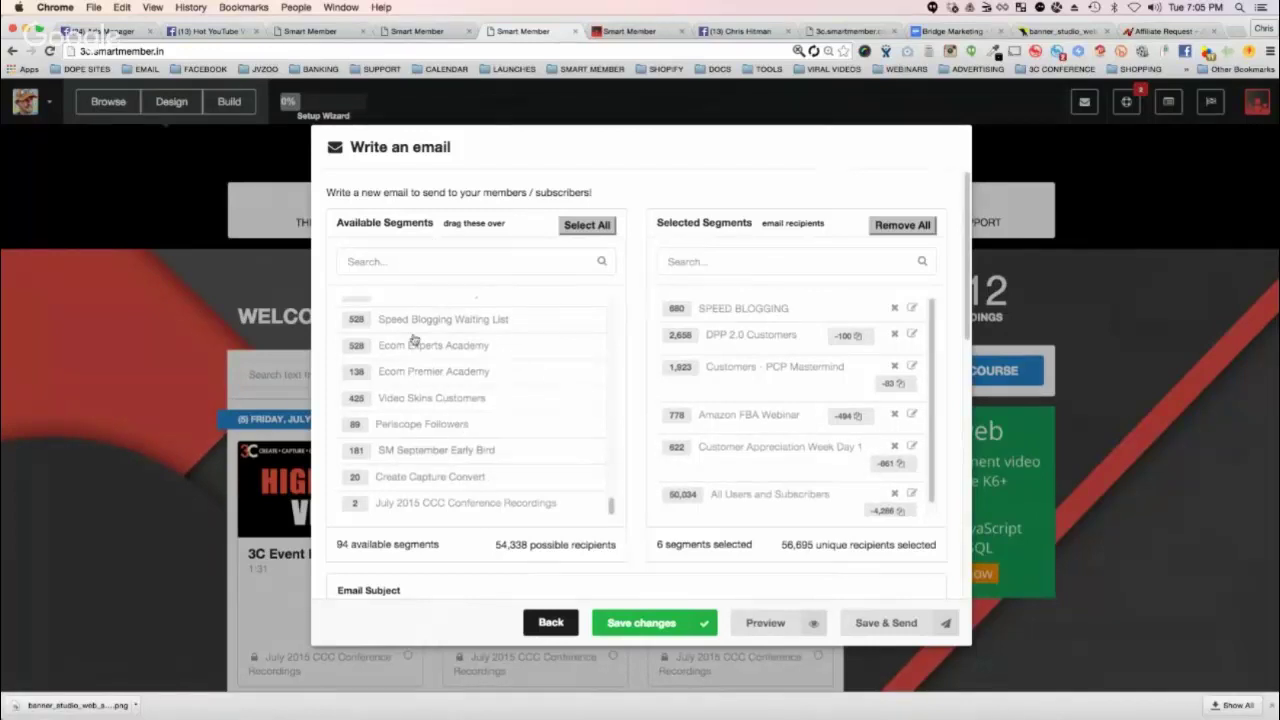
- Add the Ecom Experts Academy segment and move it to the top of Selected Segments
mouse_move(360, 147)
mouse_down()
mouse_move(506, 167)
mouse_move(731, 248)
mouse_up()
click(645, 185)
scroll(630, 360, down, 8)
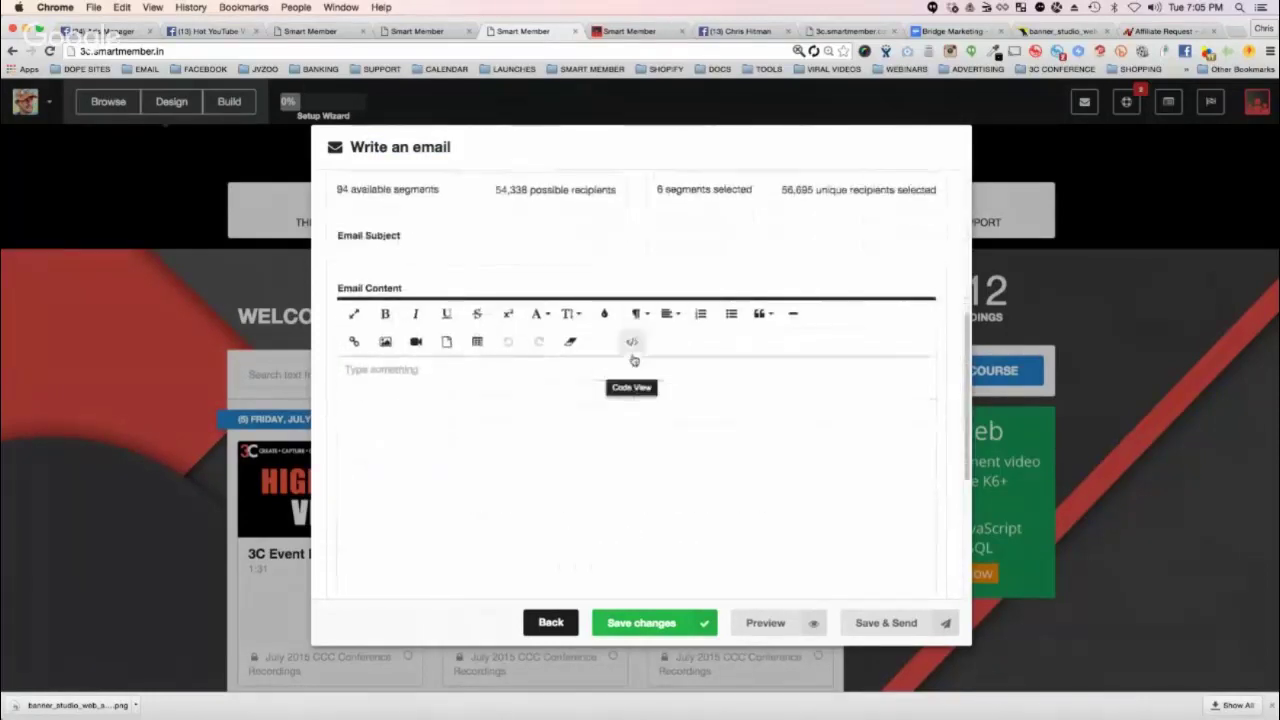
scroll(635, 360, down, 3)
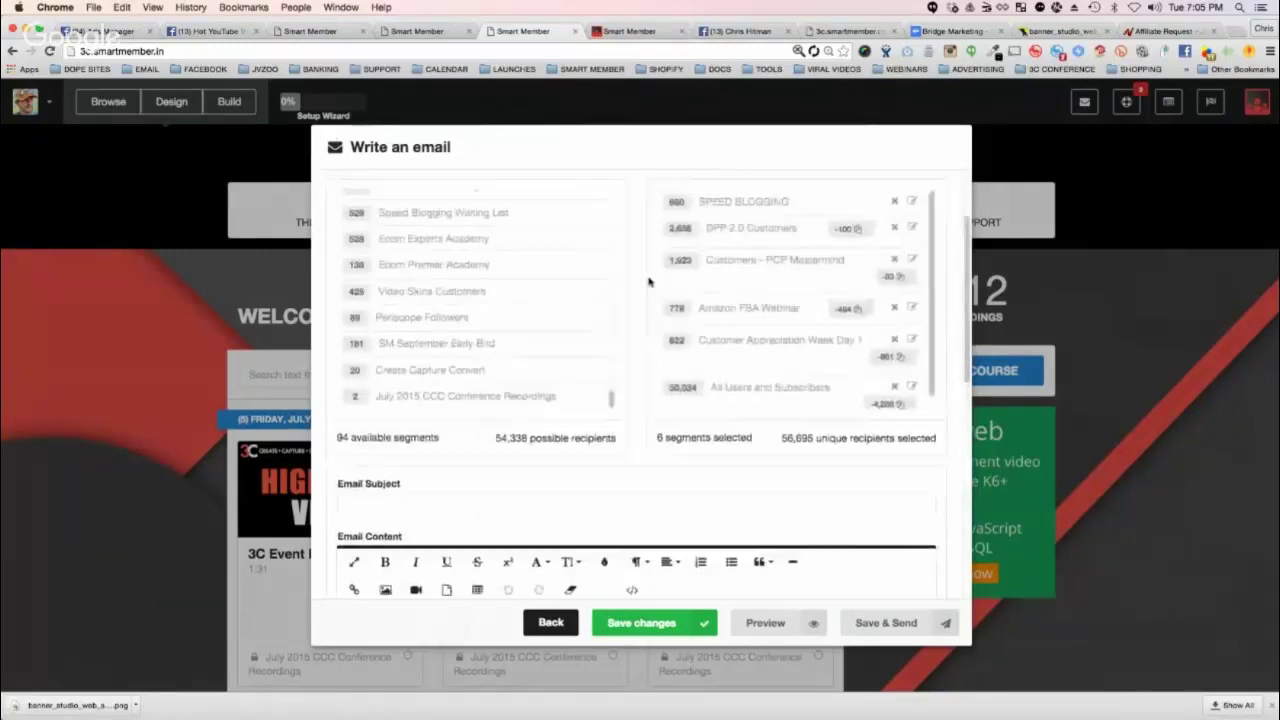
scroll(648, 282, up, 2)
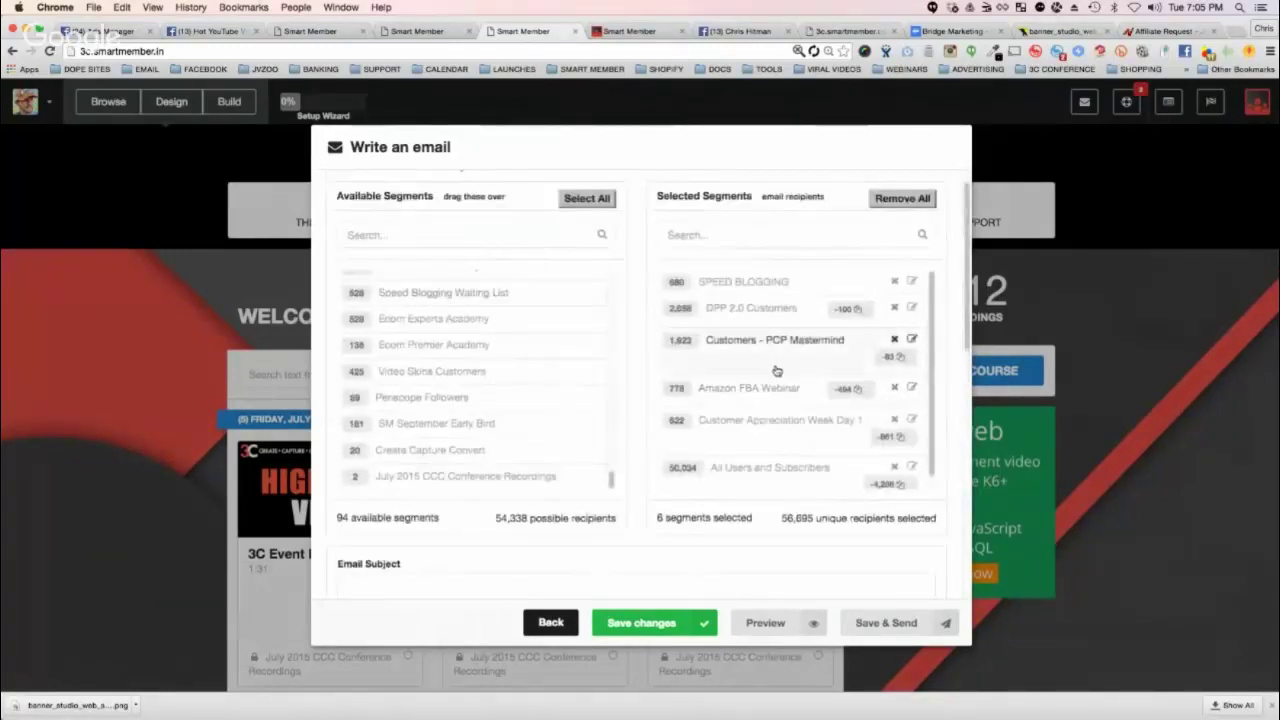
scroll(514, 422, up, 1)
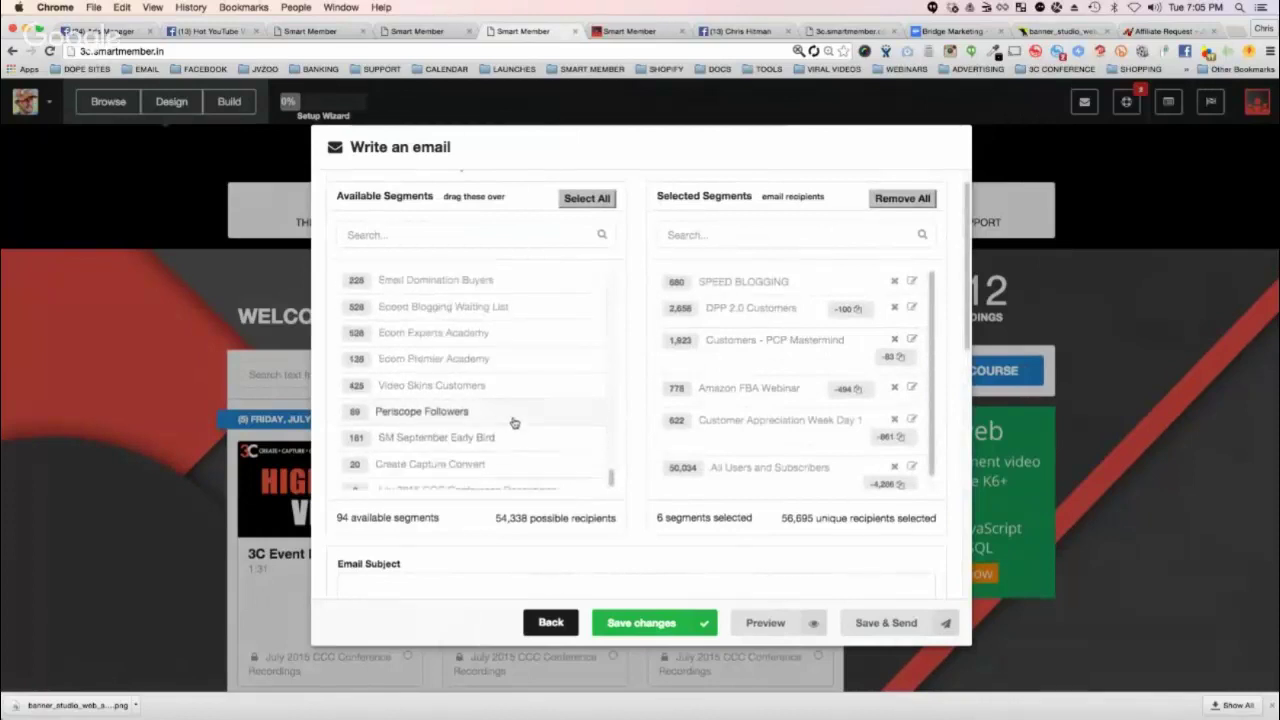
click(509, 332)
scroll(776, 421, down, 2)
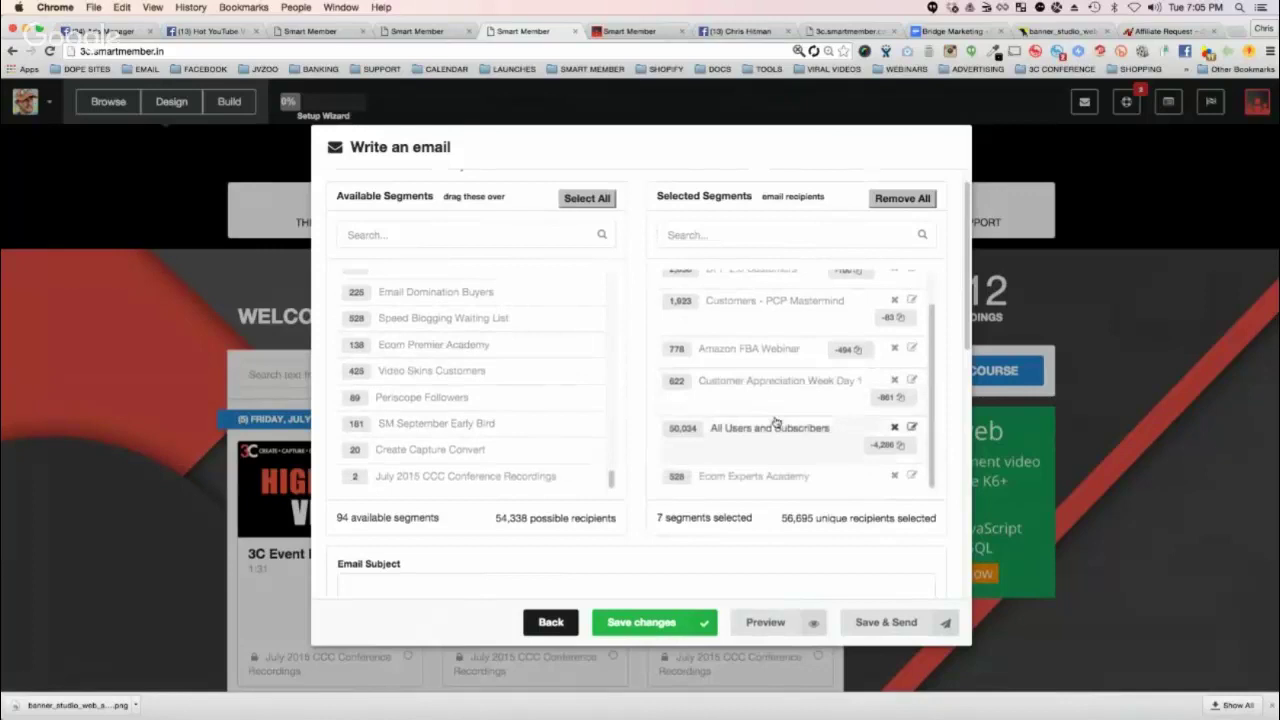
drag(754, 476, 760, 305)
scroll(840, 369, up, 1)
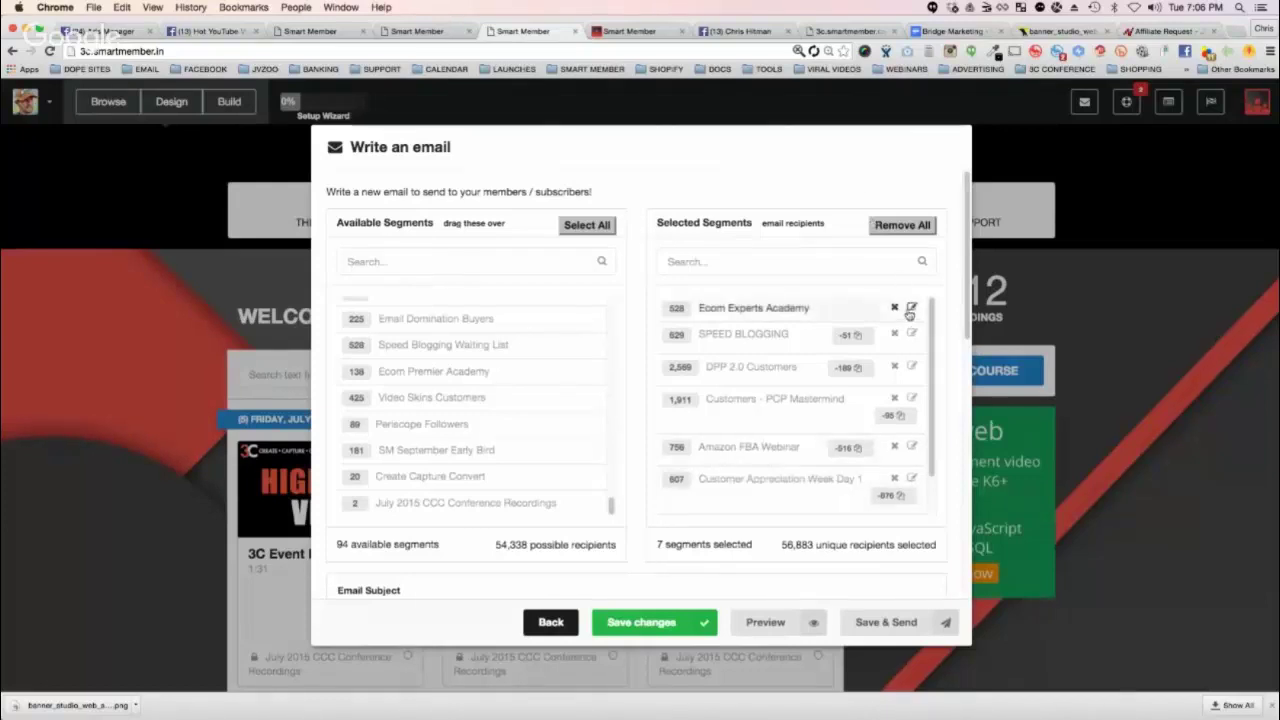
scroll(800, 400, down, 3)
scroll(640, 400, down, 5)
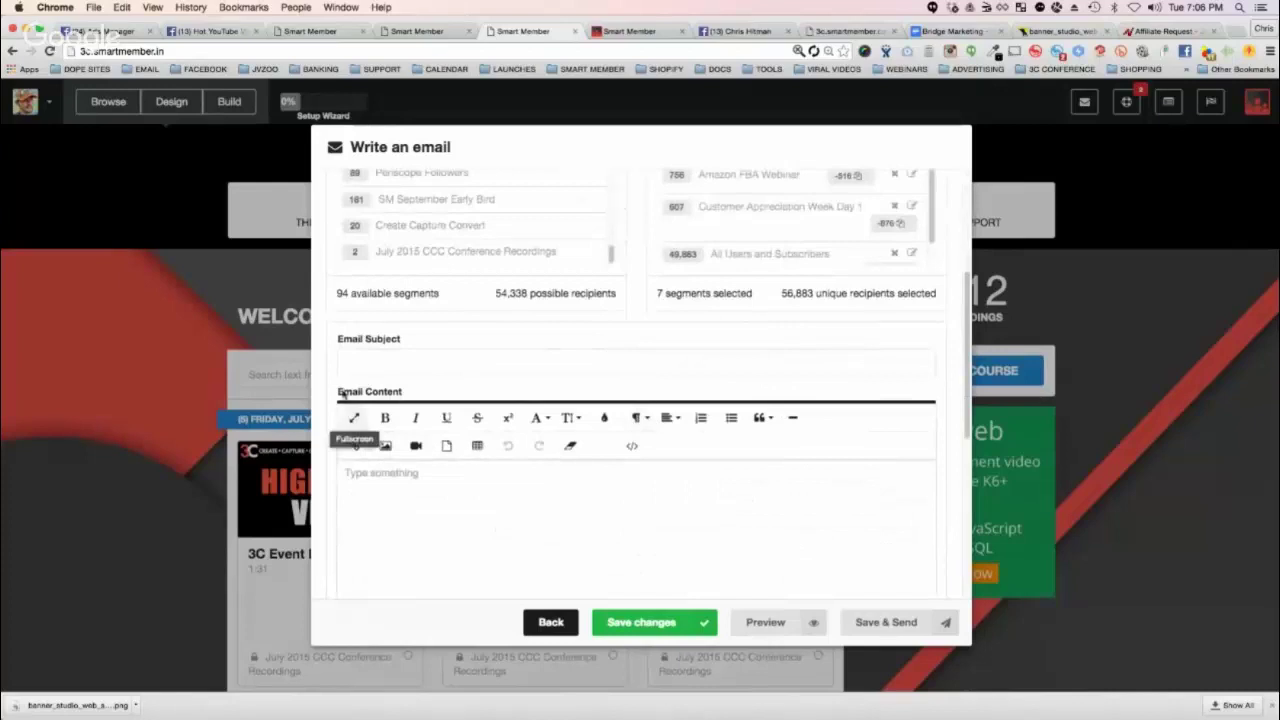
- Enter subject 'Here is your FREE Webinar Replay!' and body 'Here are all the details...' plus a placeholder line
click(398, 358)
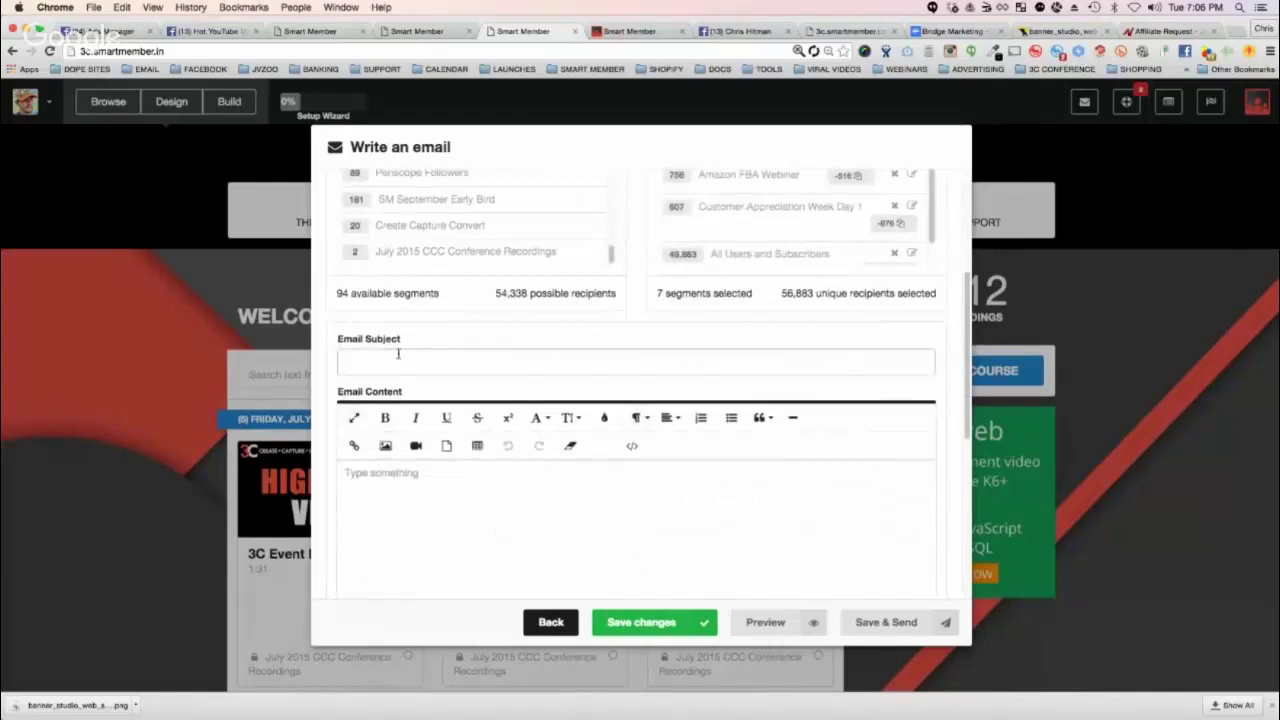
text(Heres your )
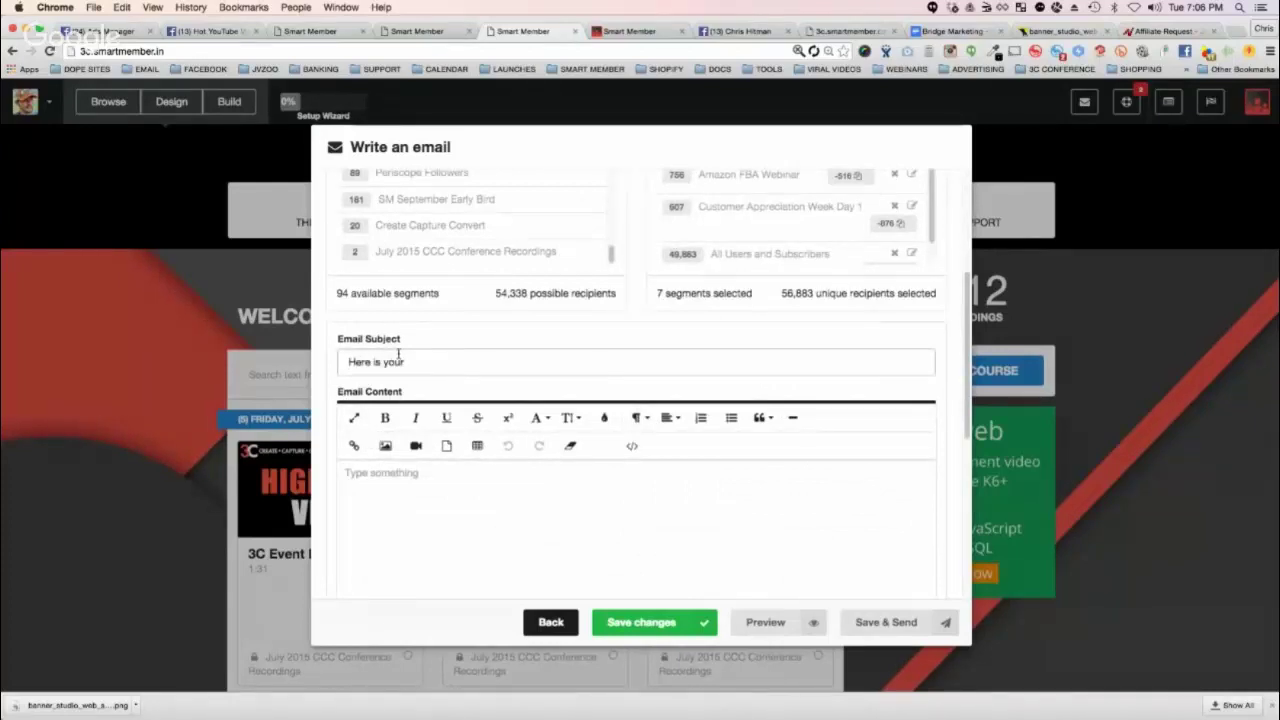
text(FREE )
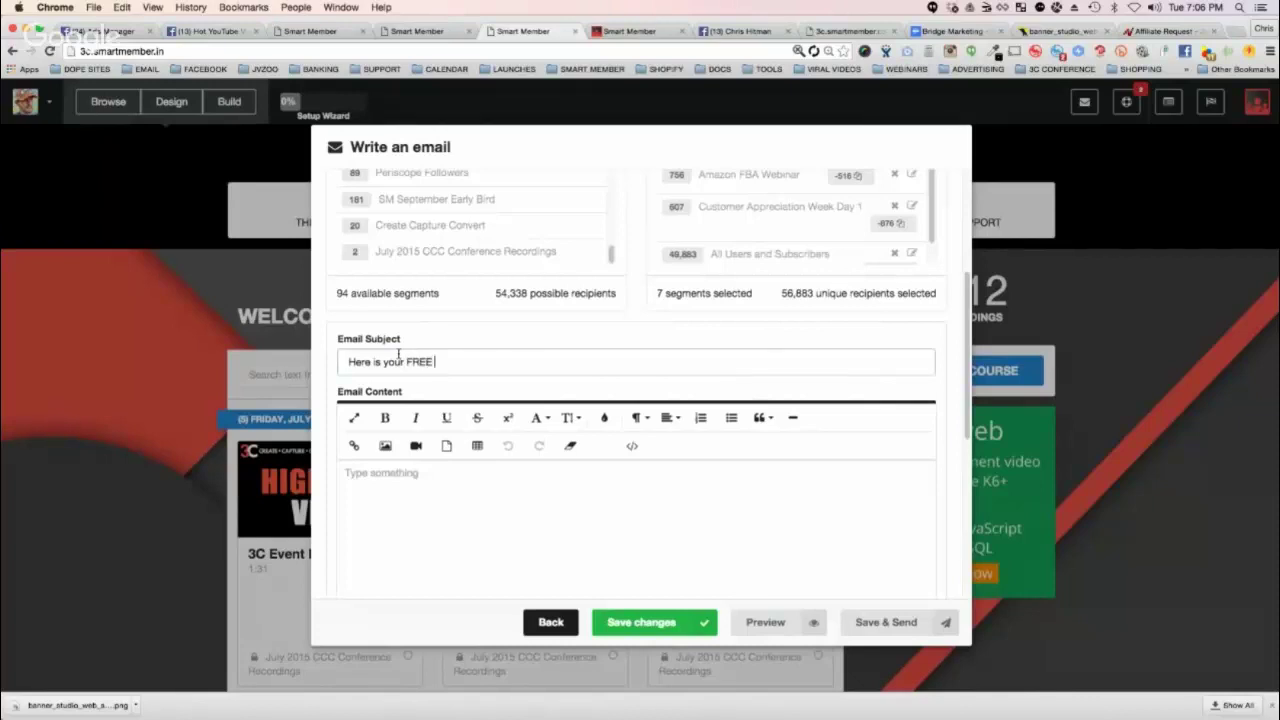
text(Webinar Repla)
text(y!)
click(412, 489)
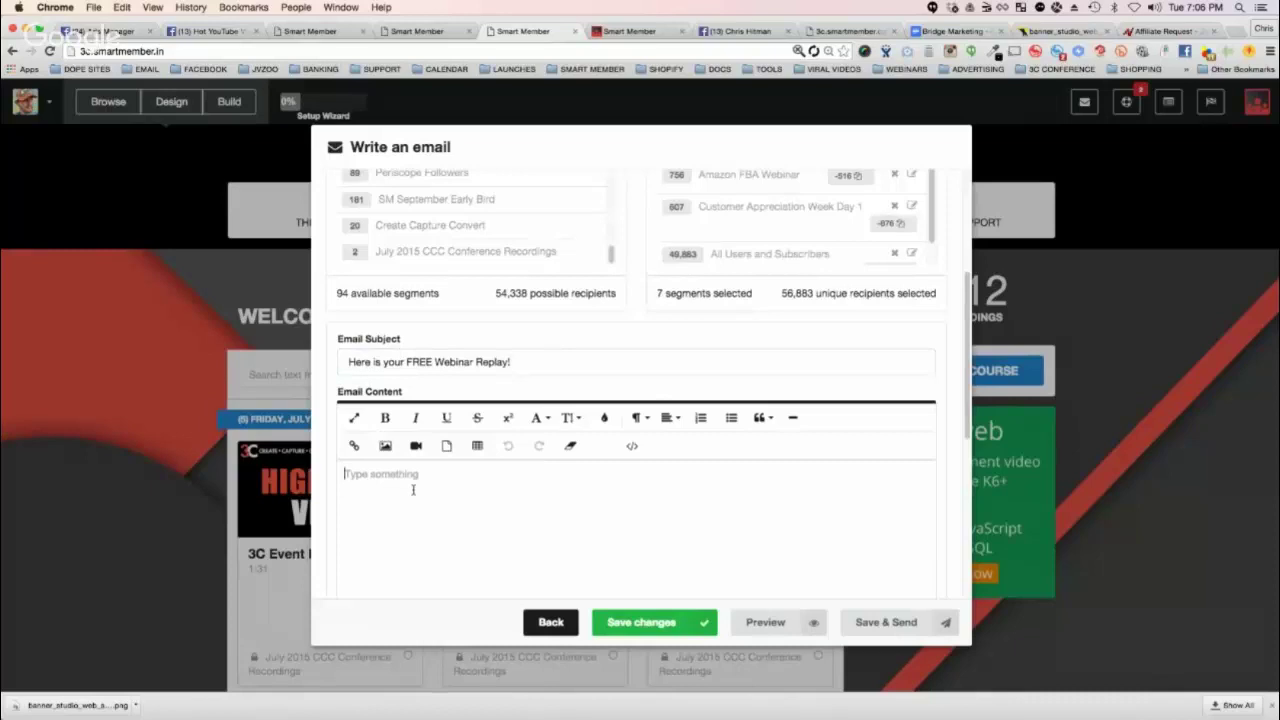
text(Here are all the)
text( details...)
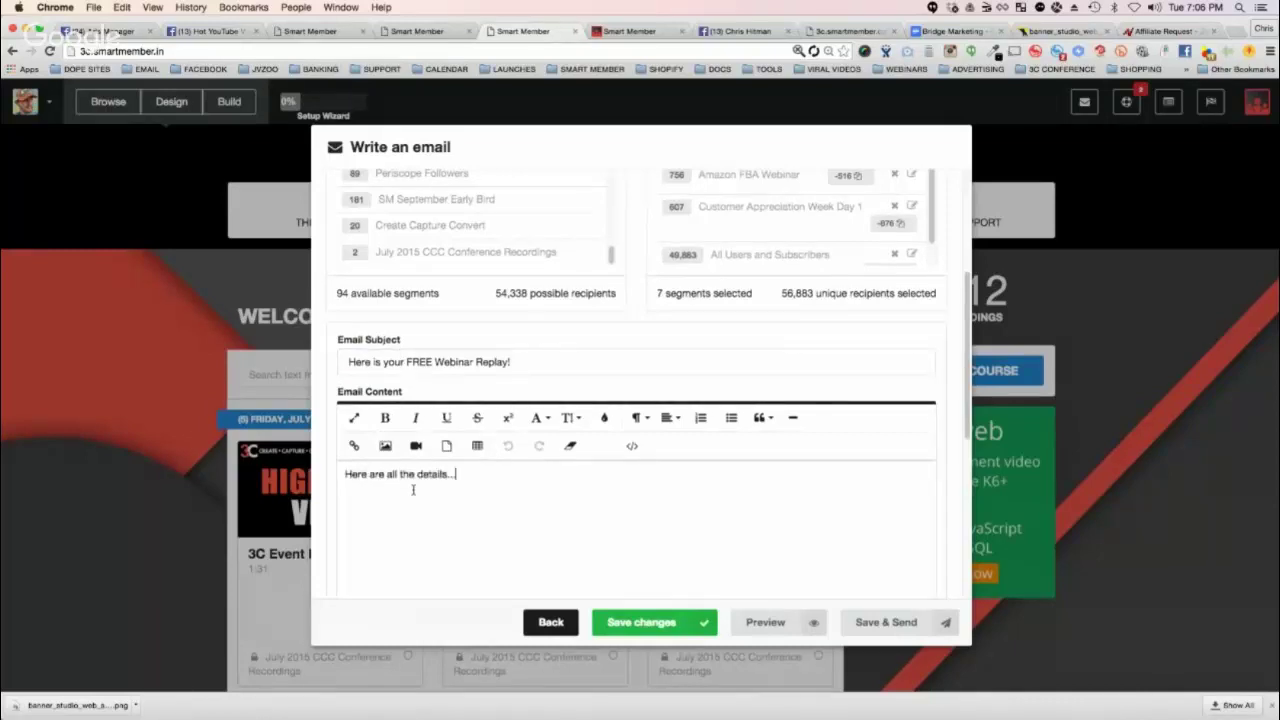
text(sdfasdf)
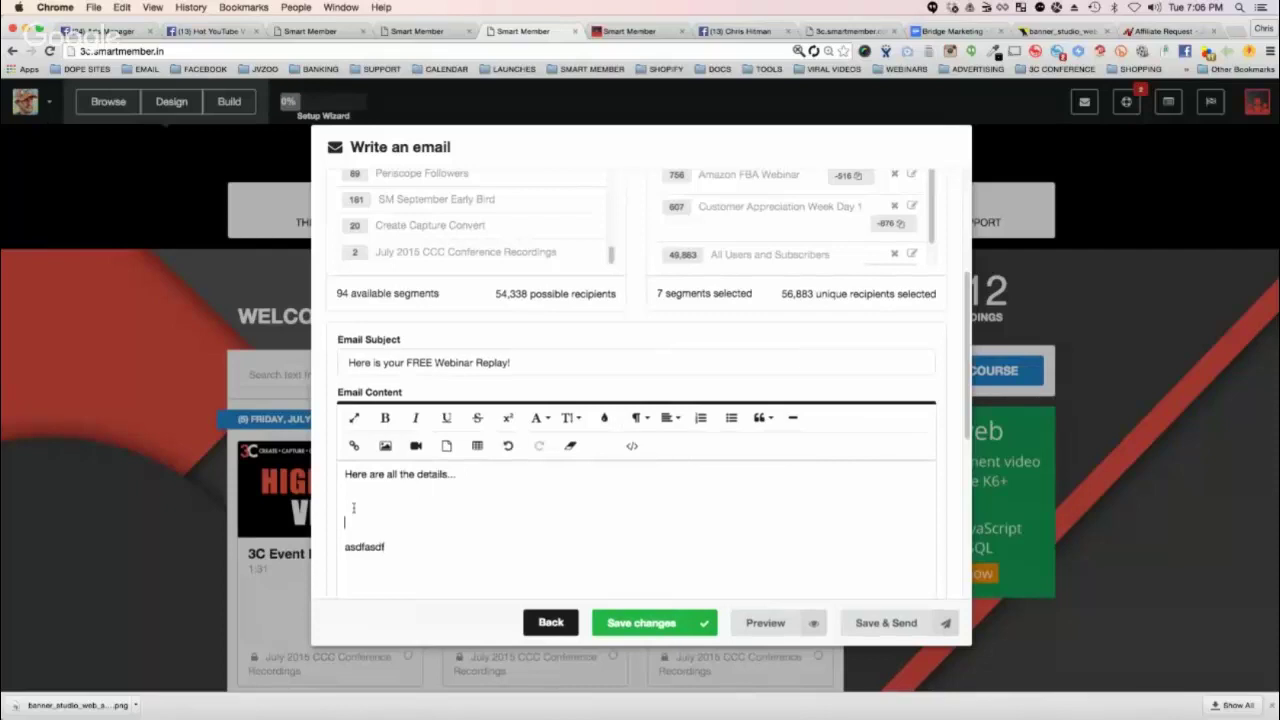
text(asasdf)
click(353, 498)
text(asdf)
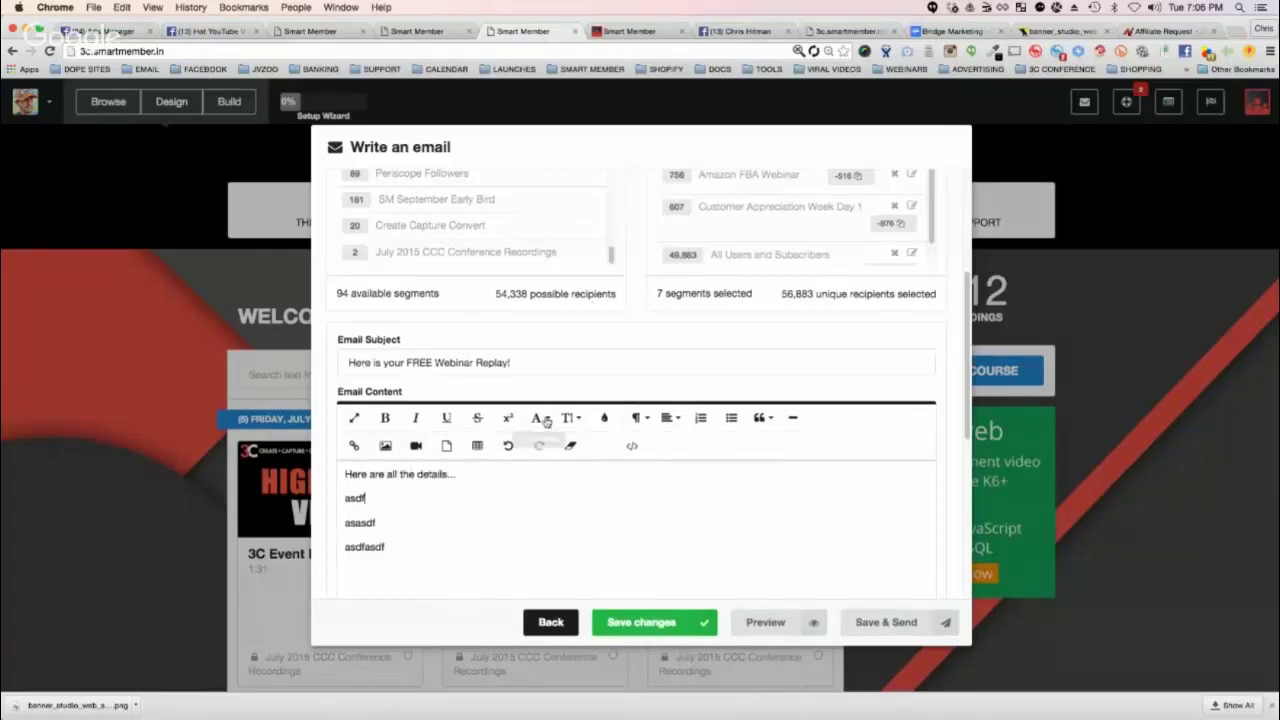
scroll(577, 340, up, 1)
scroll(577, 340, up, 2)
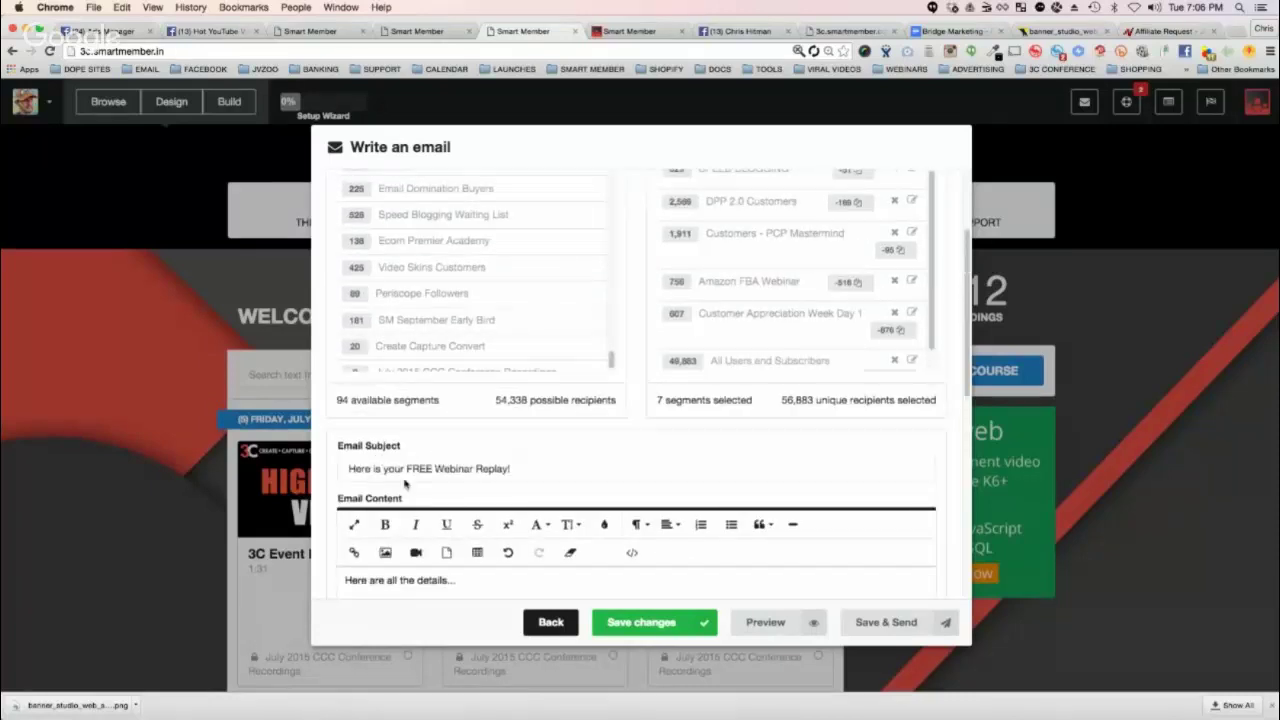
scroll(787, 412, up, 3)
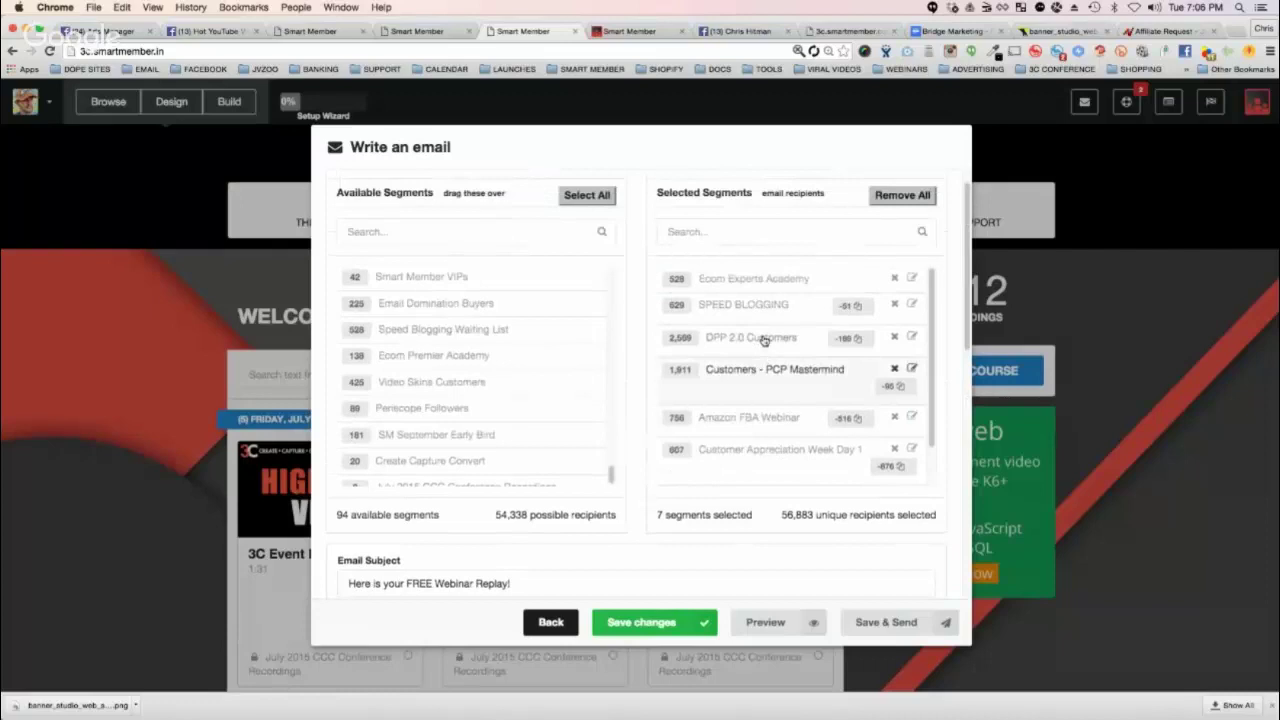
- Write a custom '[ECOM EXPERTS]' subject and multi-line intro for Ecom Experts Academy
click(913, 282)
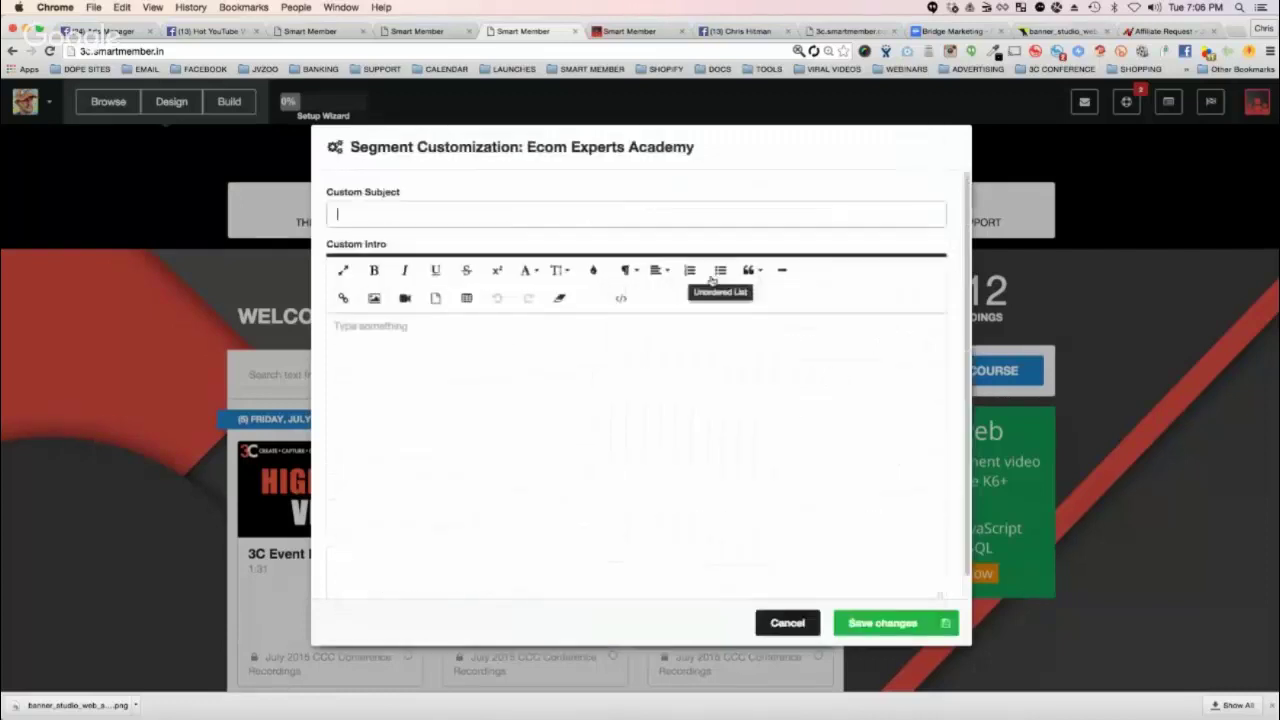
click(409, 206)
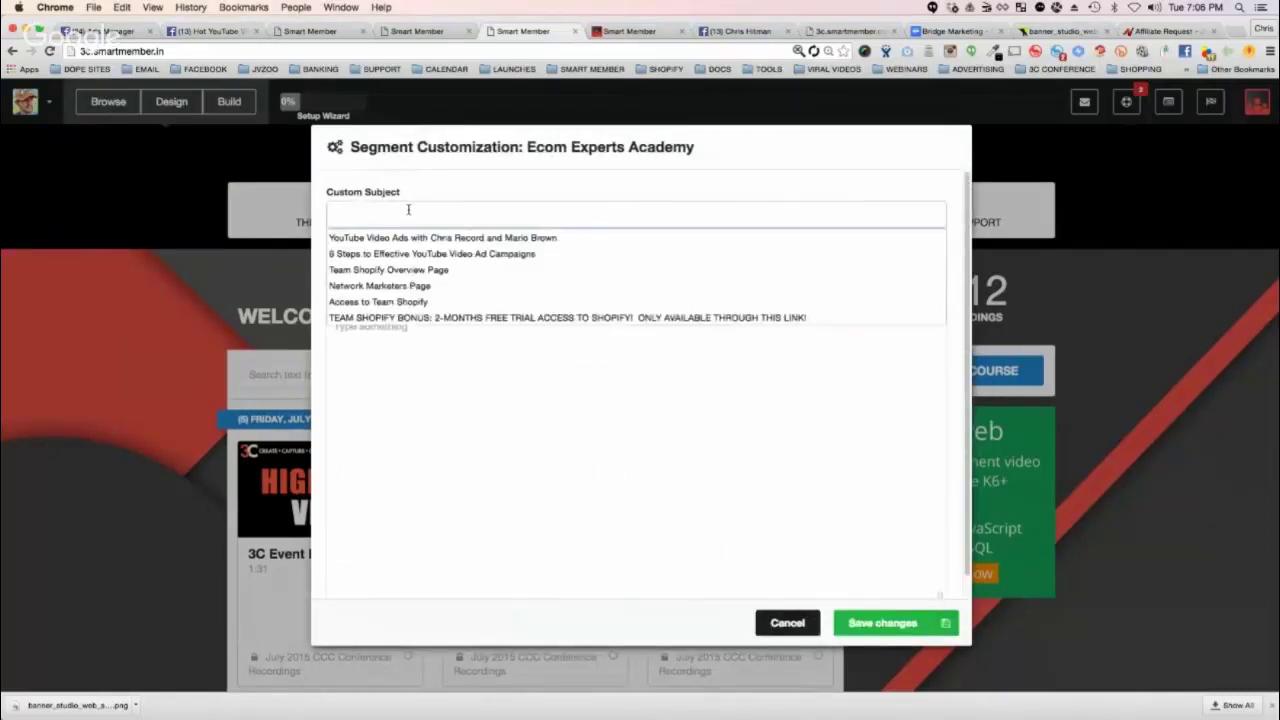
text([ECOM)
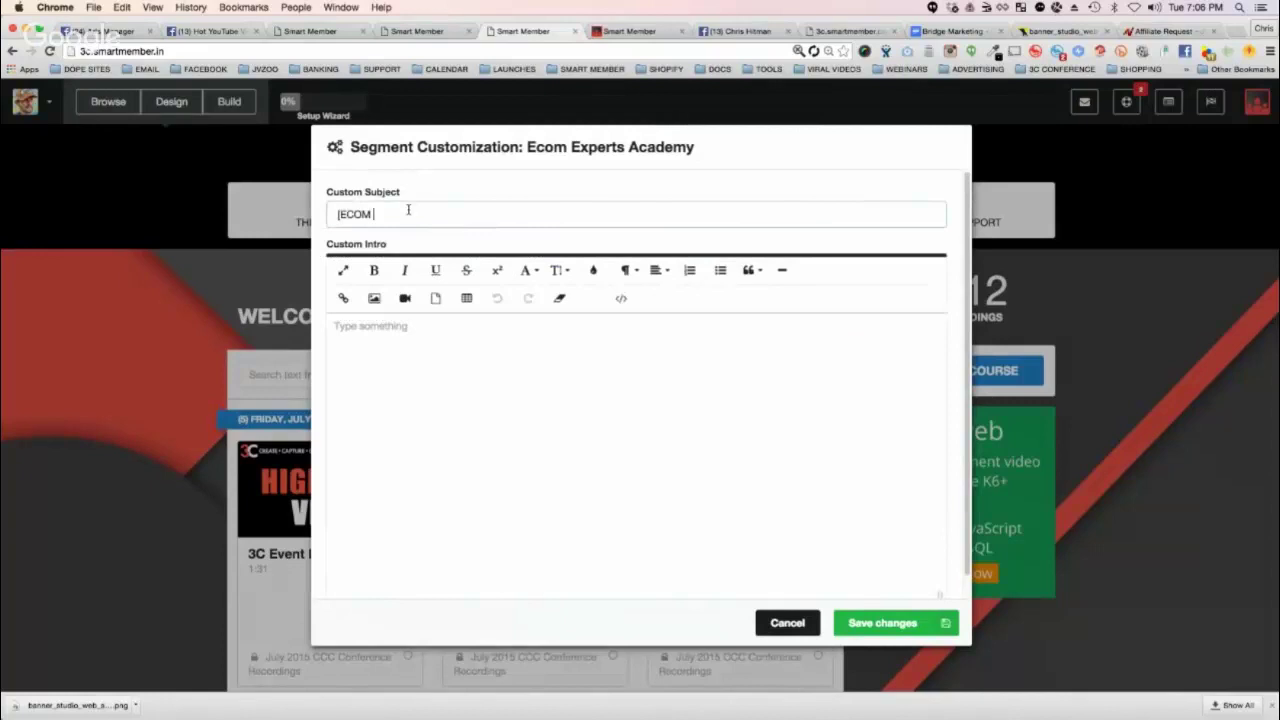
text( EXPERTS] - Here i)
text(s your Ecom)
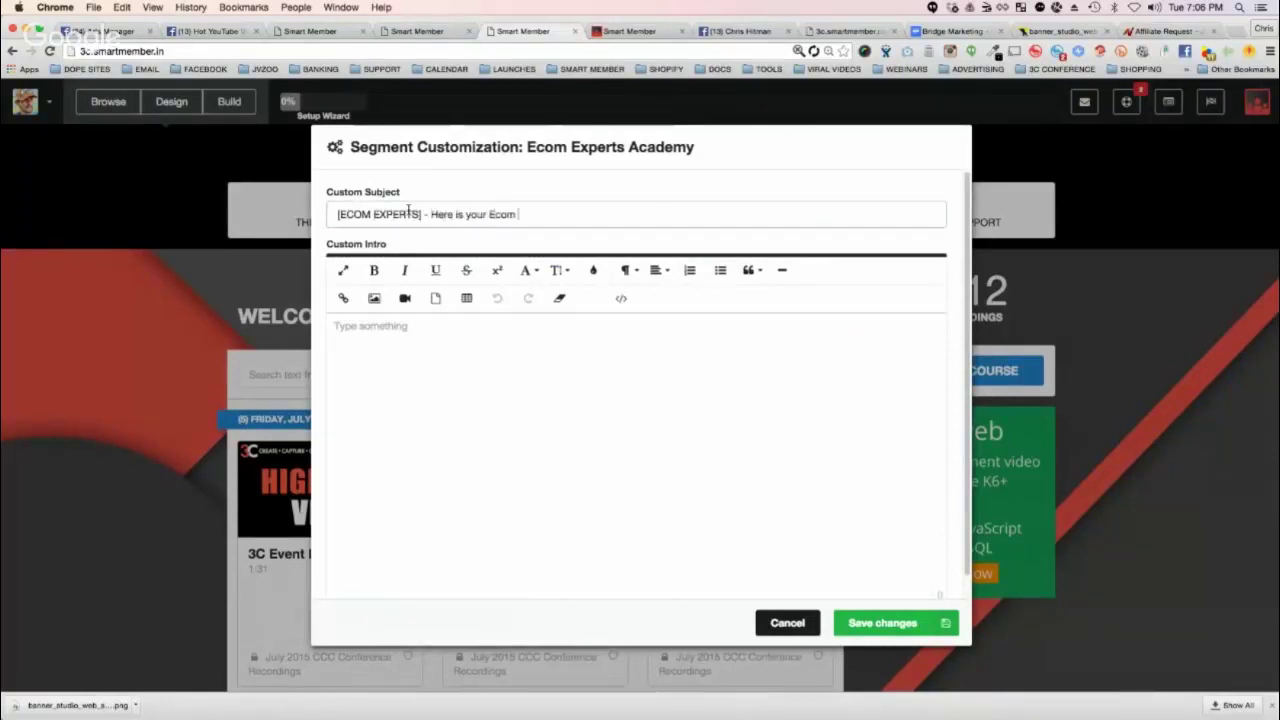
text(Webninar Replay)
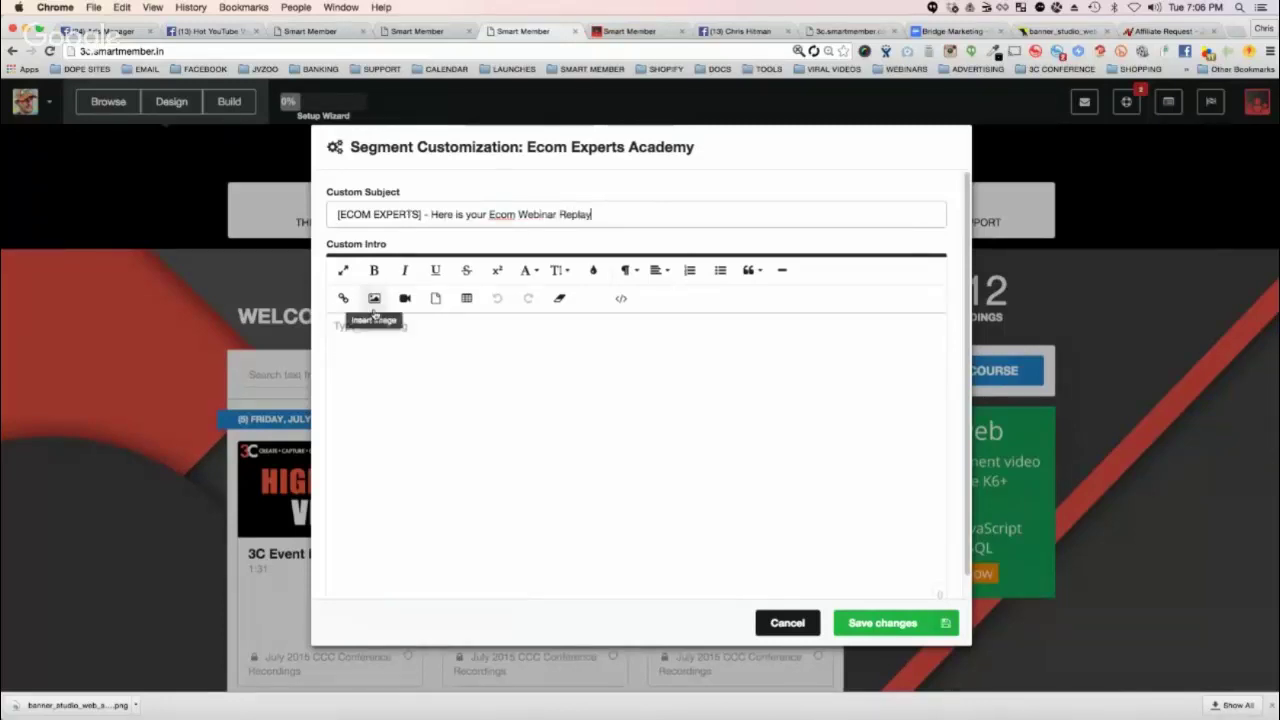
click(374, 298)
click(558, 378)
text(What)
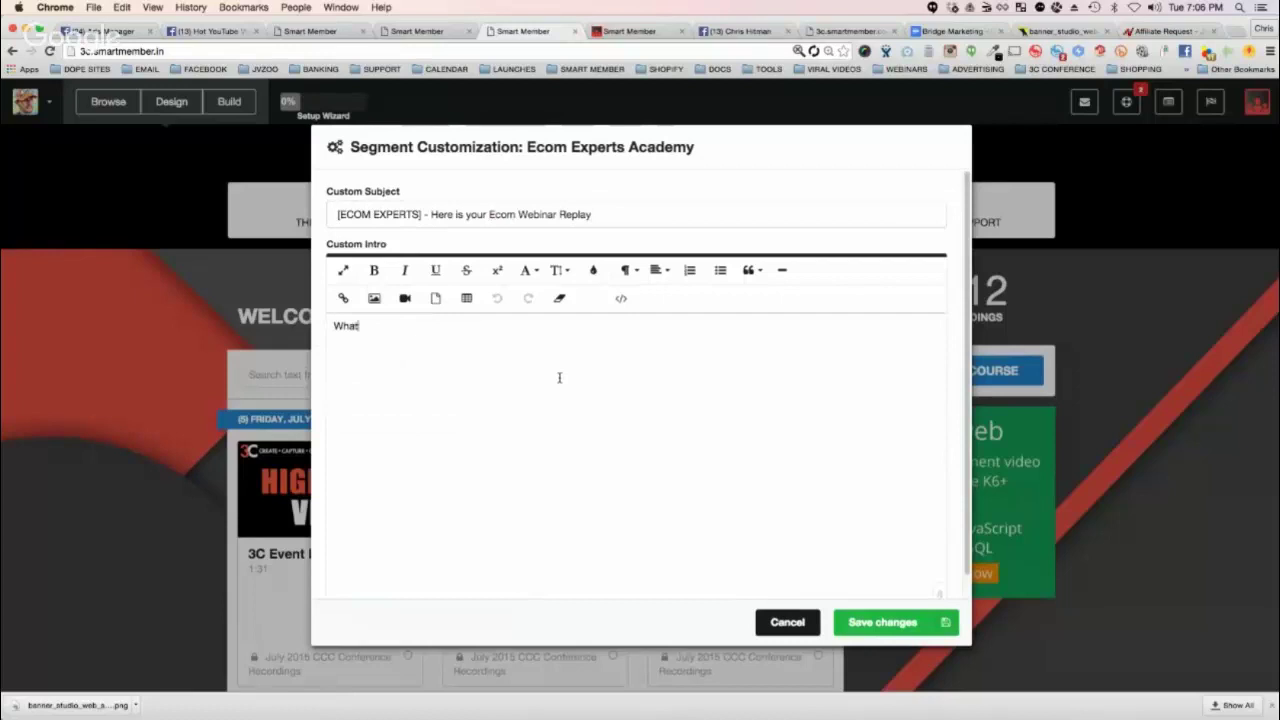
text('s up Ecom Famil)
text(y!)
key(Return)
key(Return)
text(Here is your we)
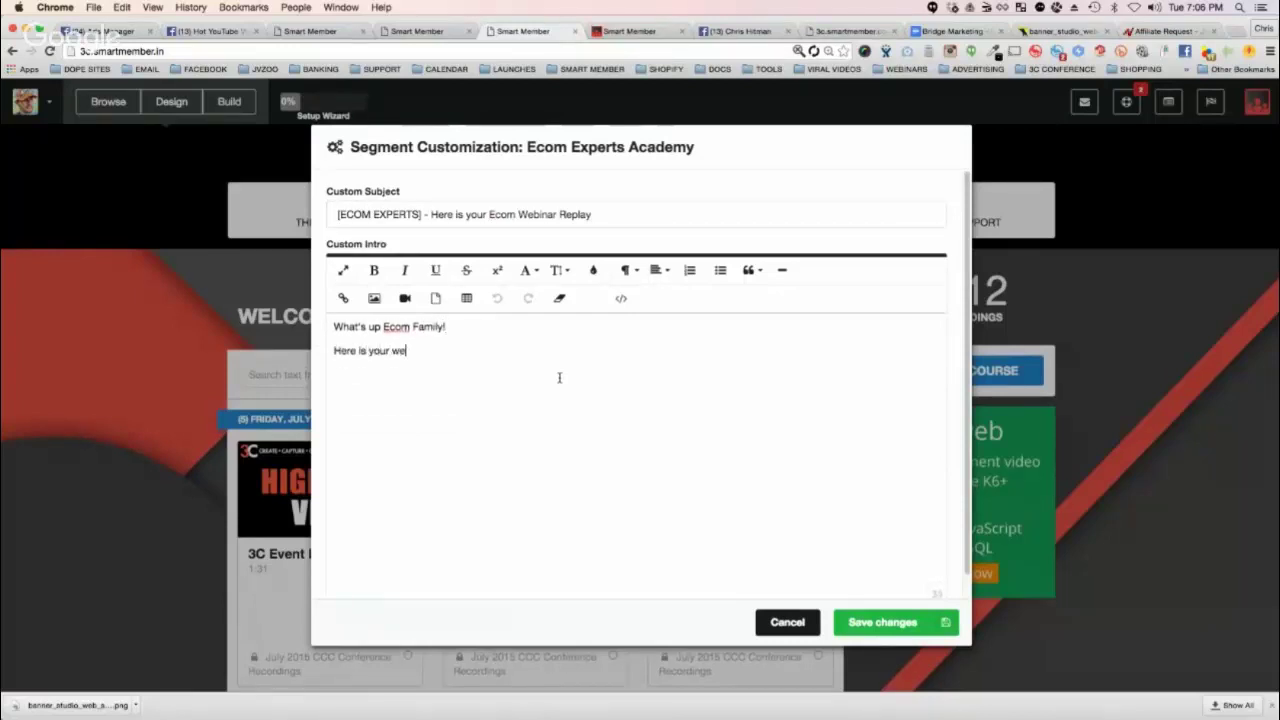
text(binar )
text(replay an)
text(how to crush)
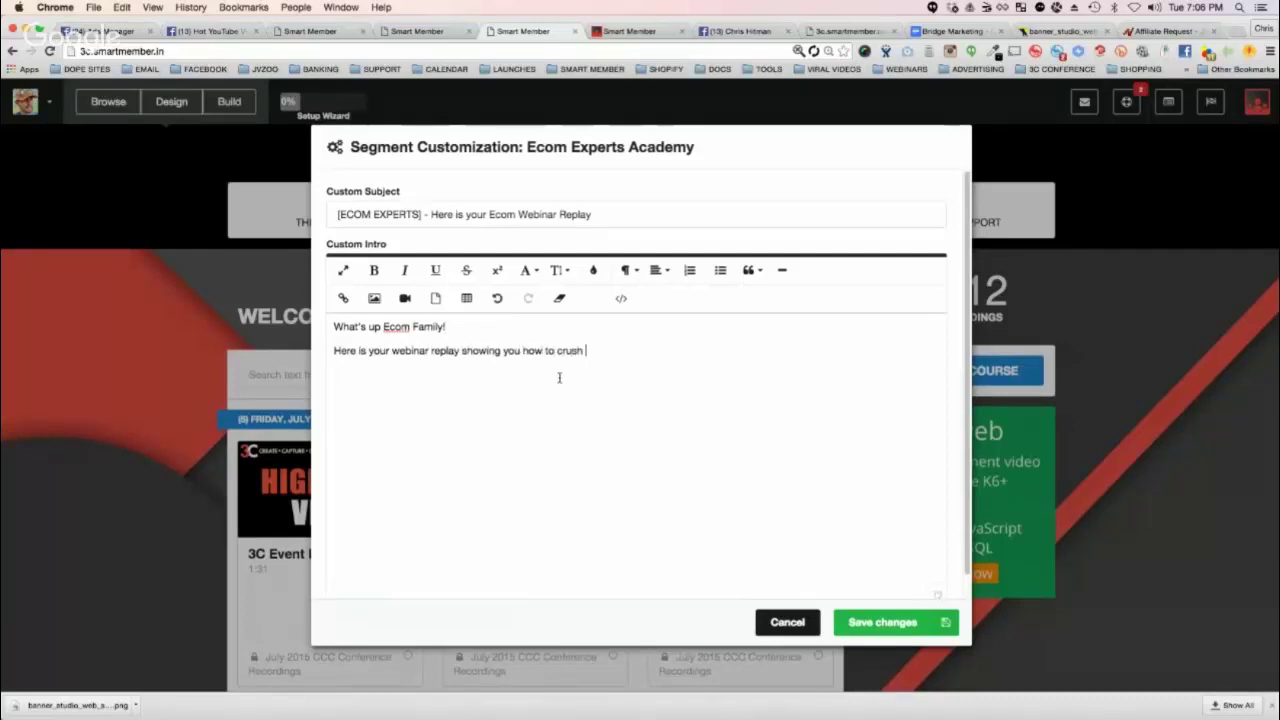
text(it with ecommerce sales.)
key(Return)
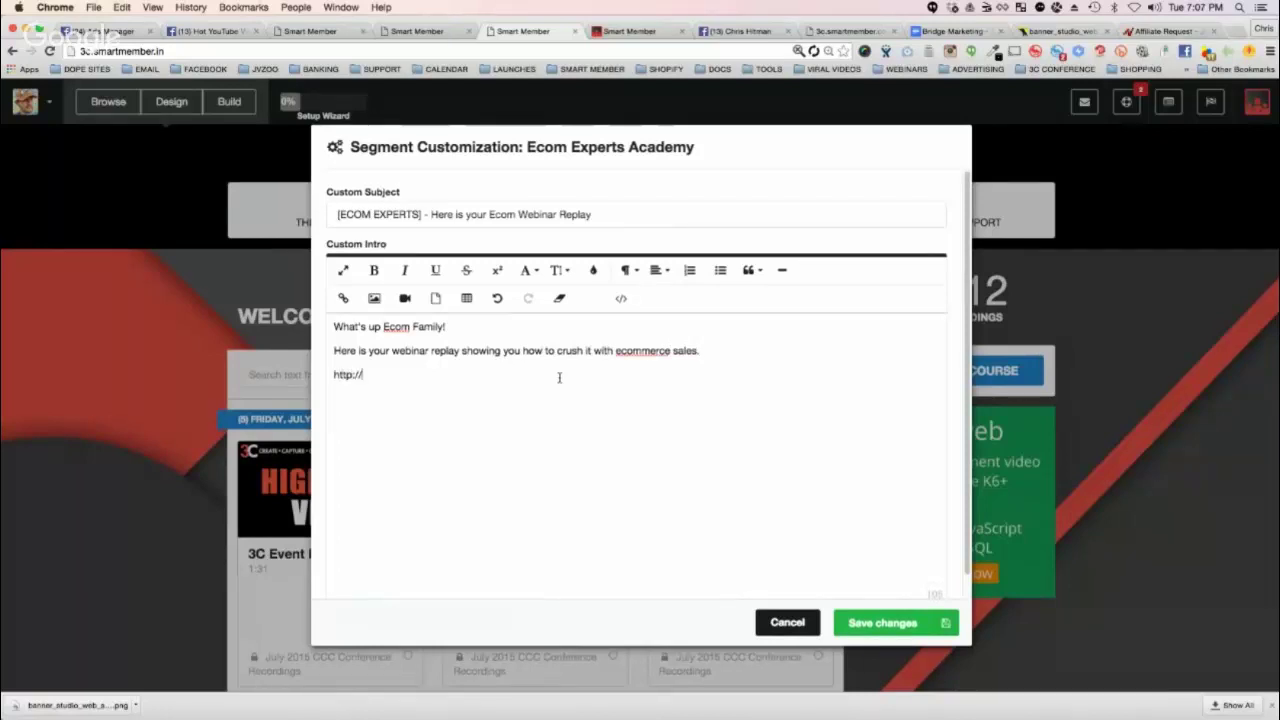
text(jvzoo.com/?)
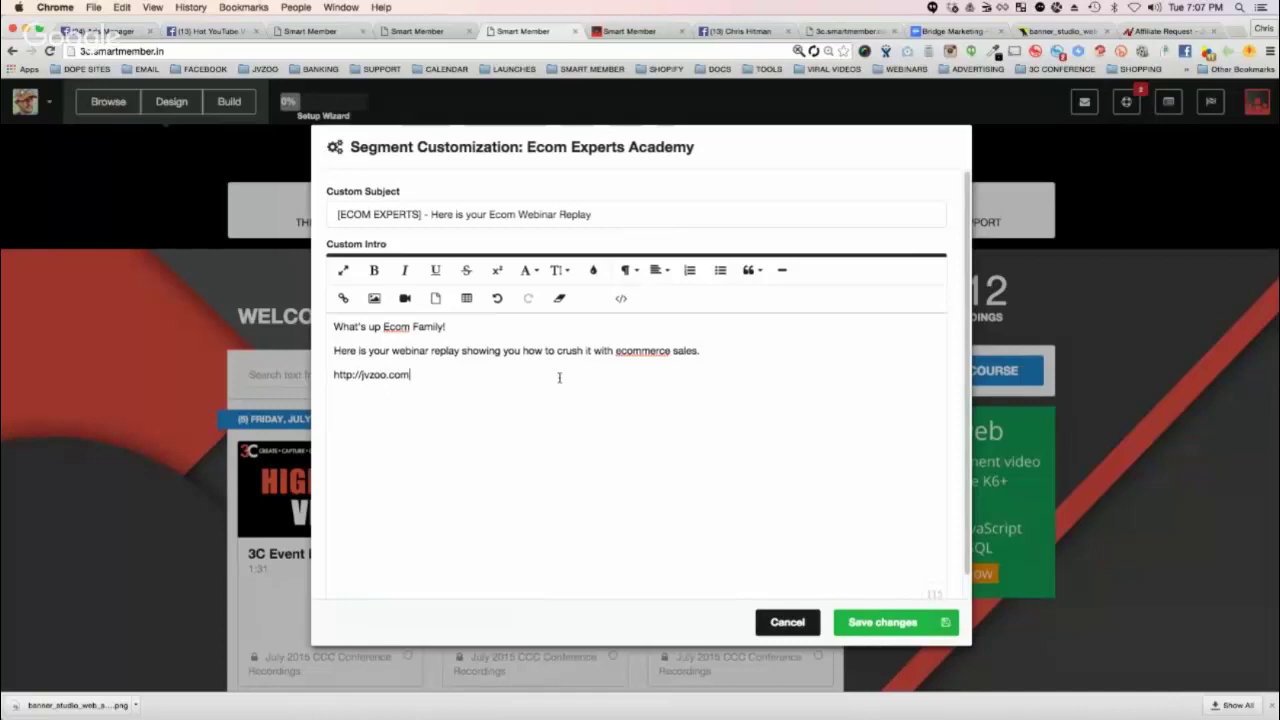
text(tid=e)
text(com)
- Cut the jvzoo URL, bold the 'Click Here to watch' line, and save the customization
drag(462, 375, 323, 381)
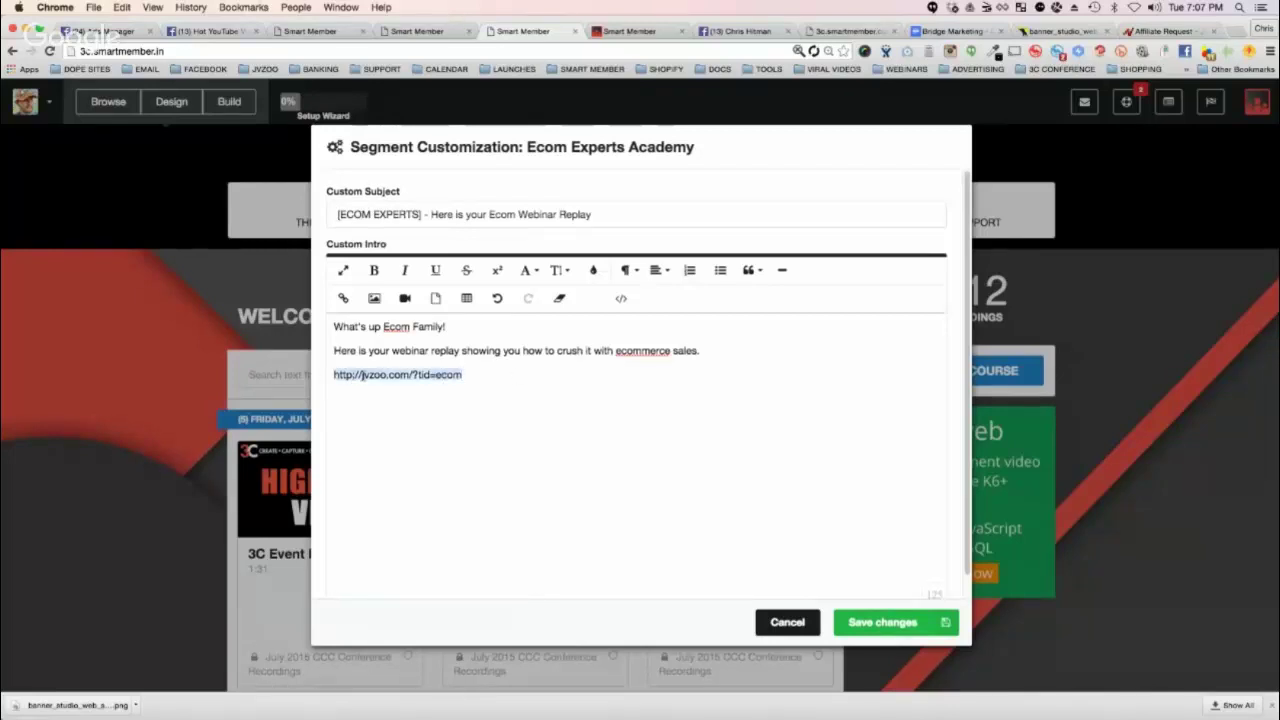
key(super+x)
text(Here to watch the webina)
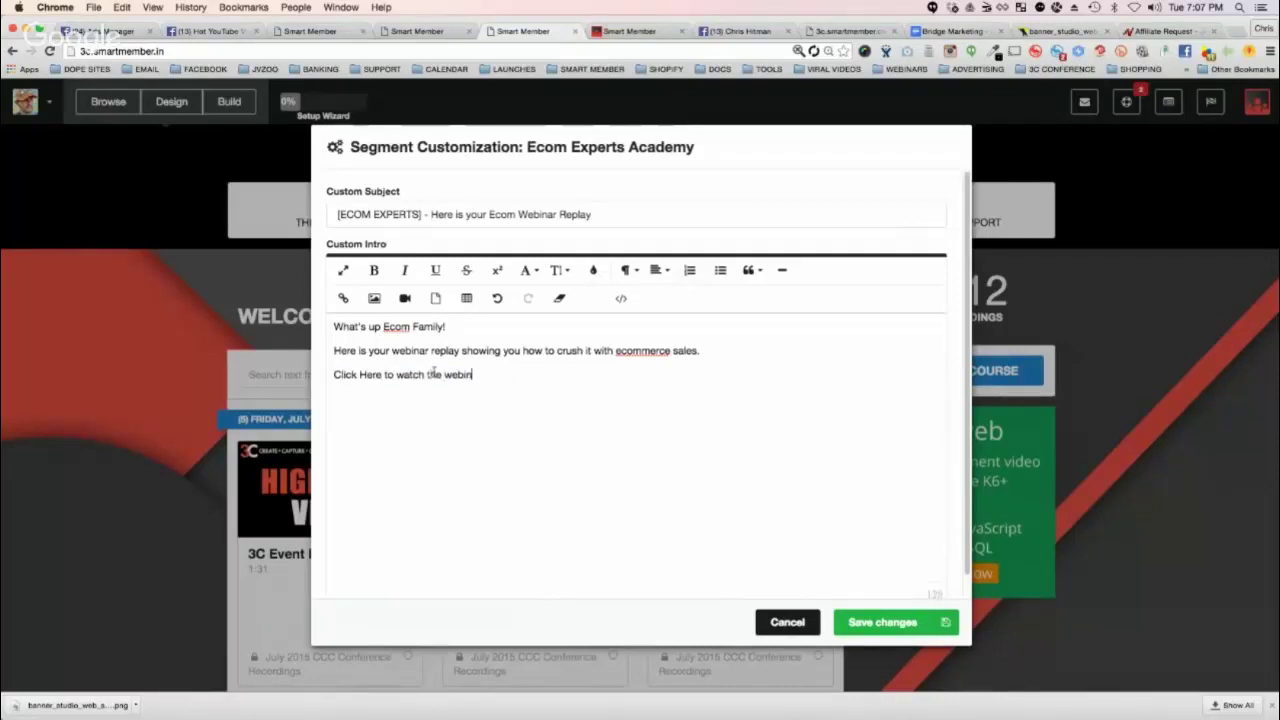
text(r replay)
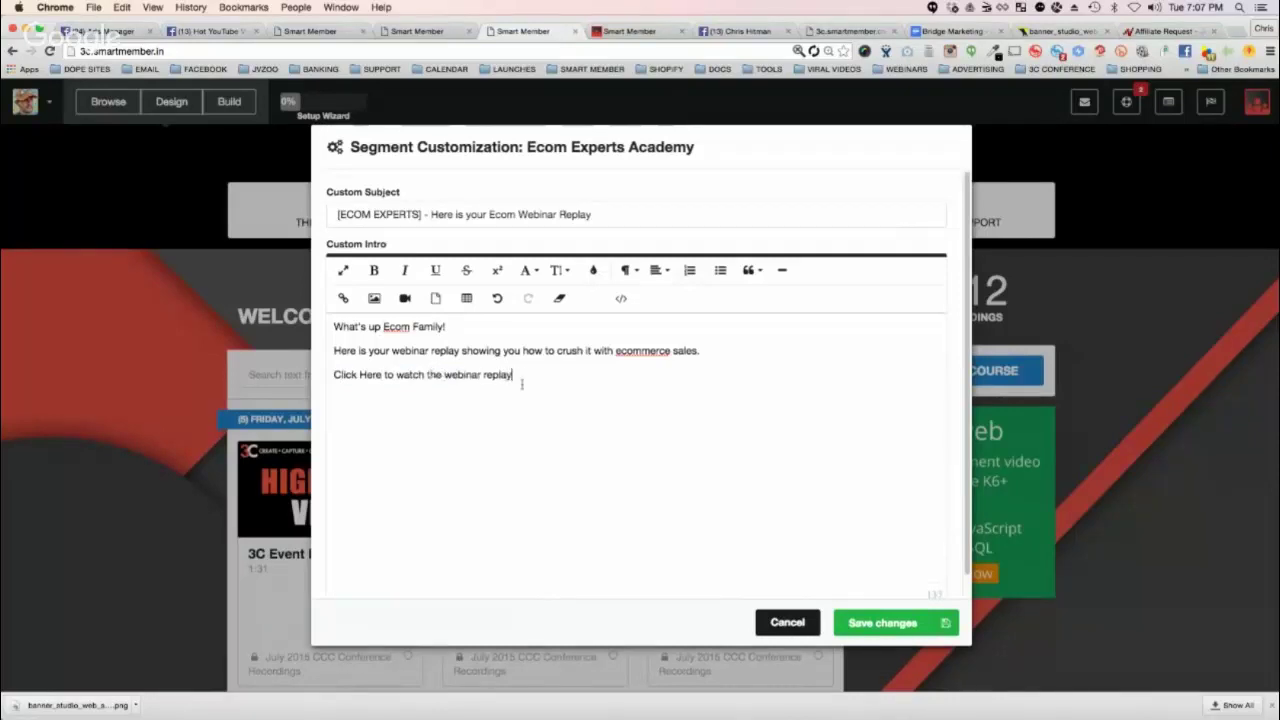
drag(513, 374, 321, 375)
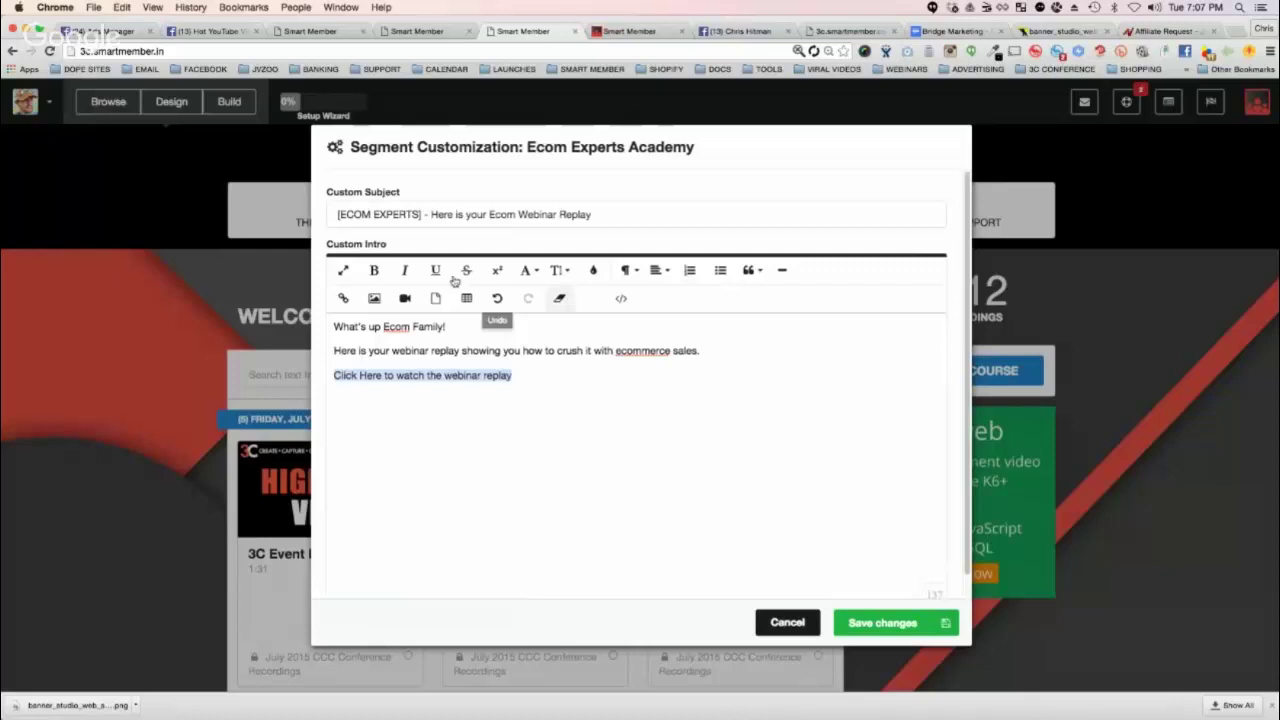
click(374, 270)
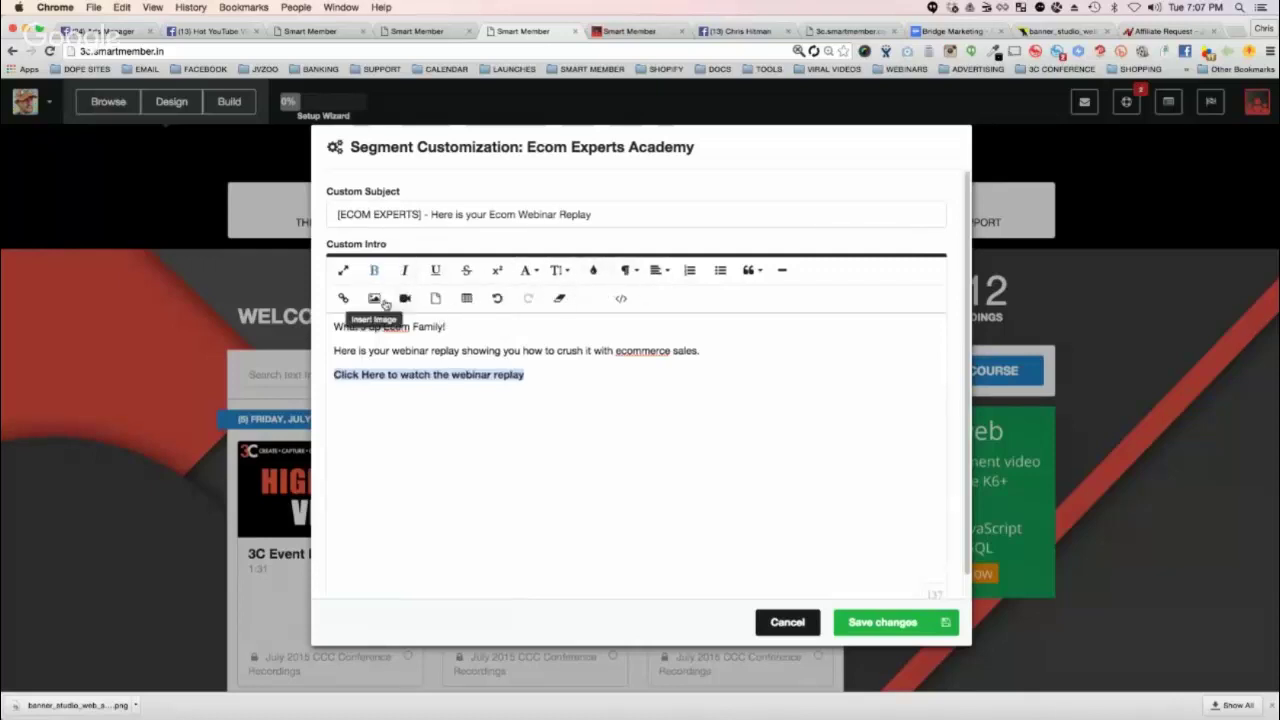
click(343, 298)
click(368, 369)
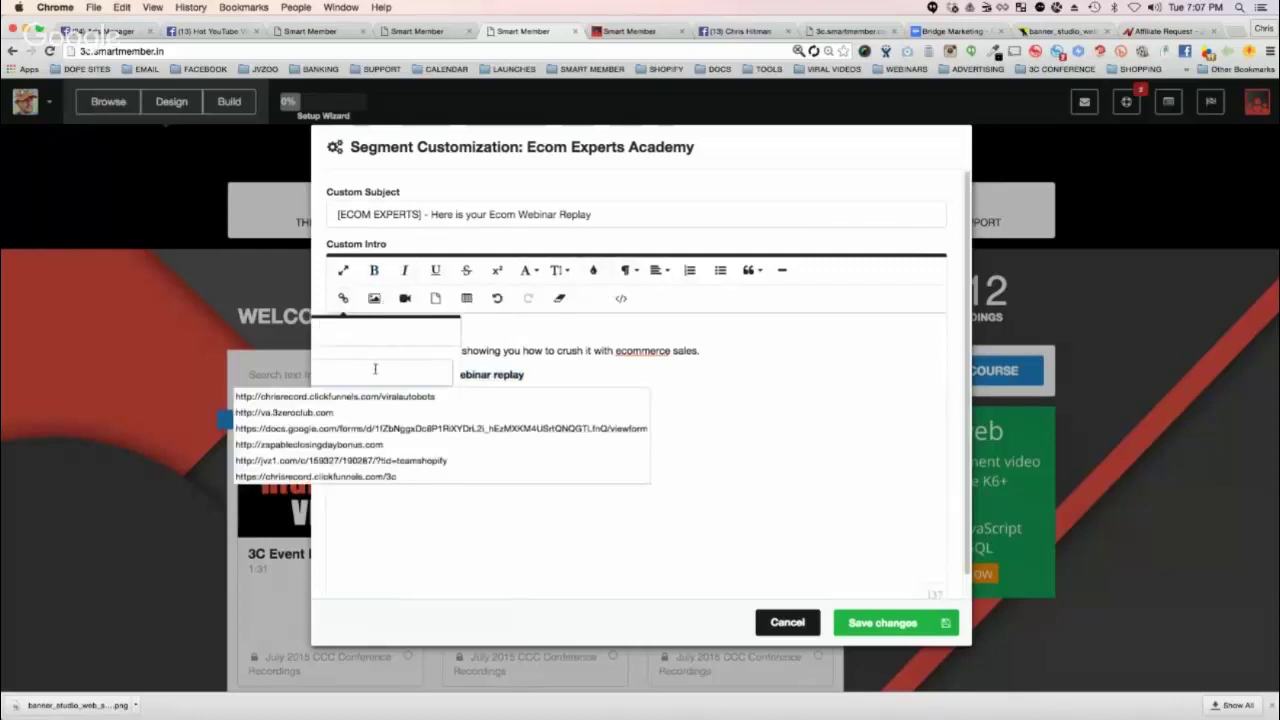
click(560, 333)
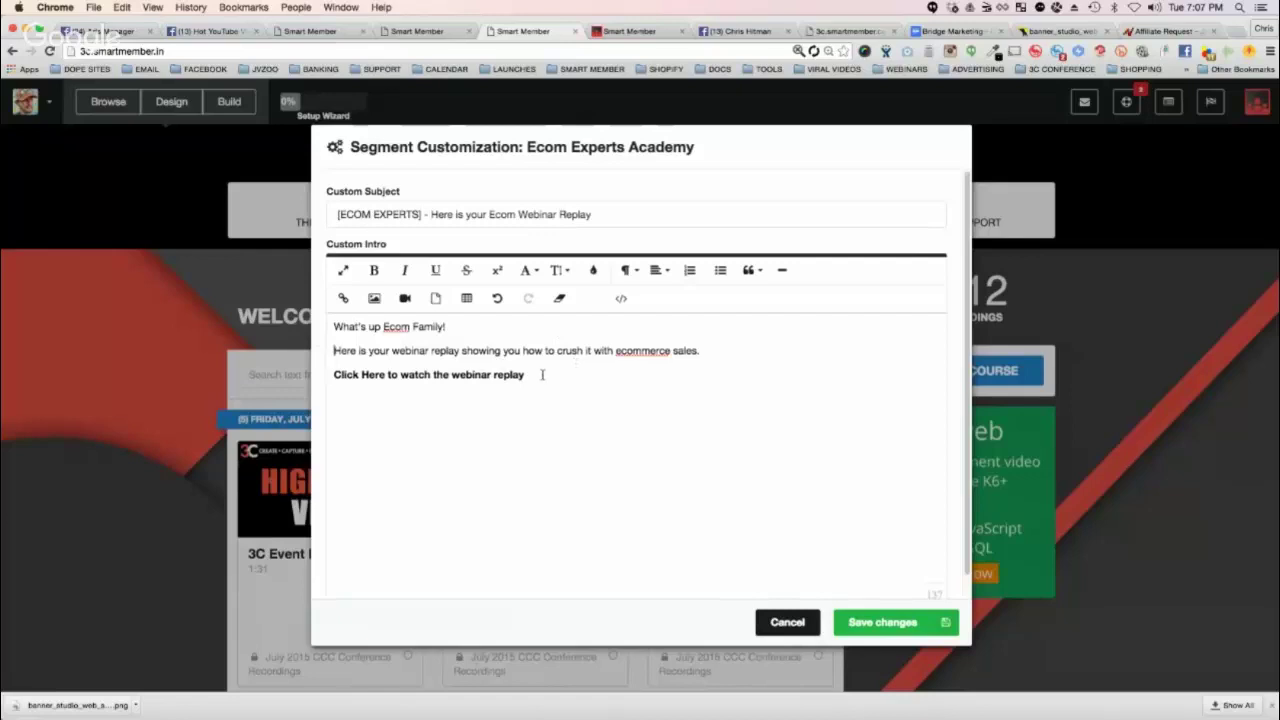
drag(542, 374, 344, 374)
click(644, 460)
click(866, 624)
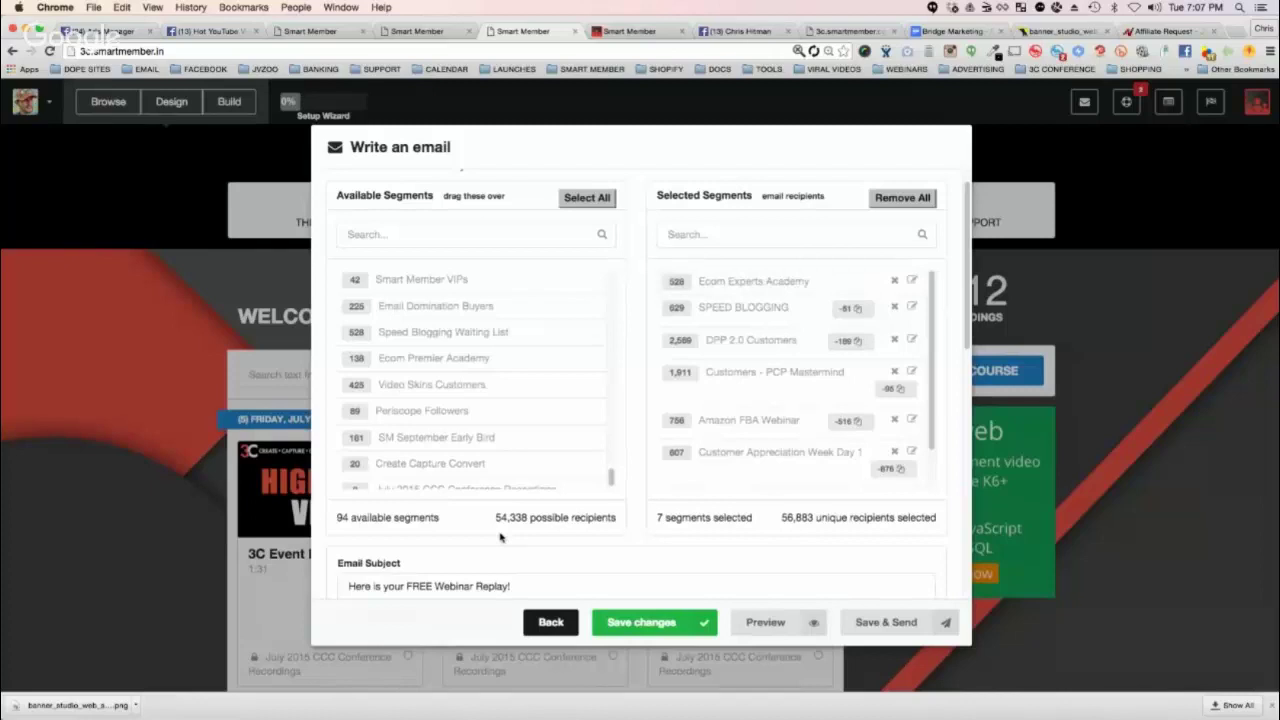
scroll(501, 537, down, 4)
scroll(501, 537, down, 3)
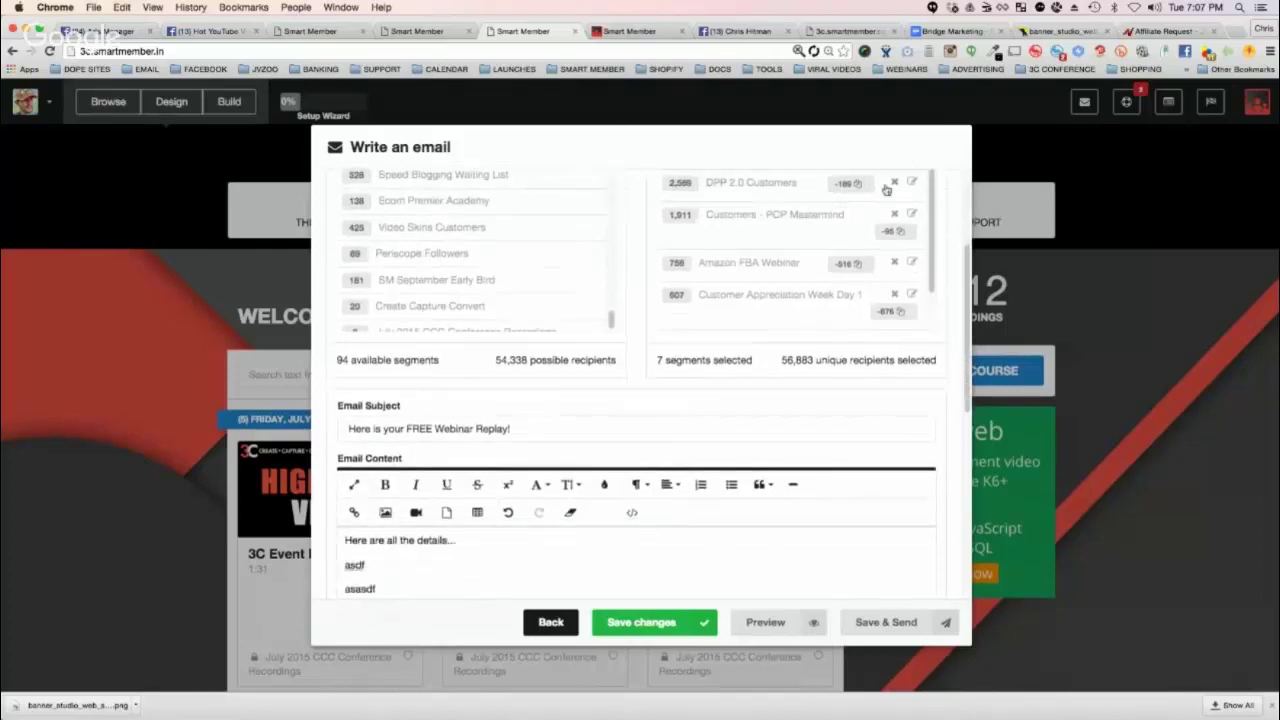
scroll(390, 540, down, 2)
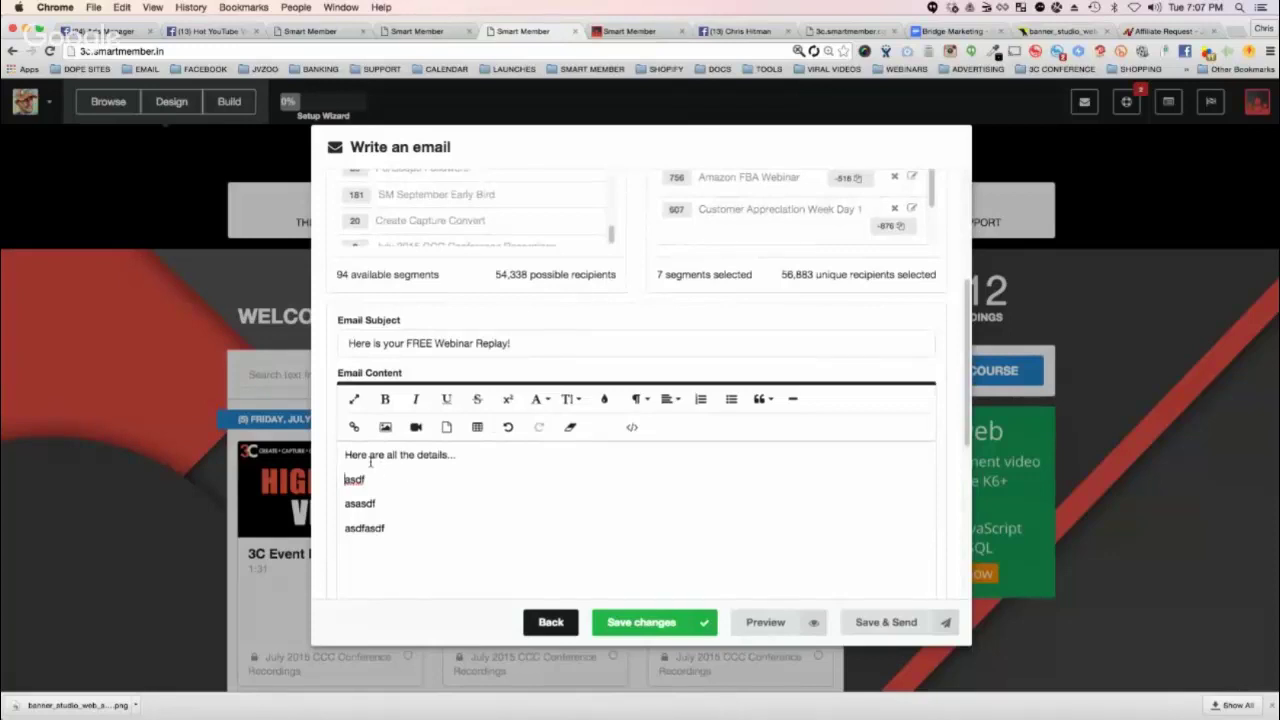
- Insert 'CUSTOM MESSAGE GOES ABOVE THIS ONE' at the top of the body, then select the subject
key(Return)
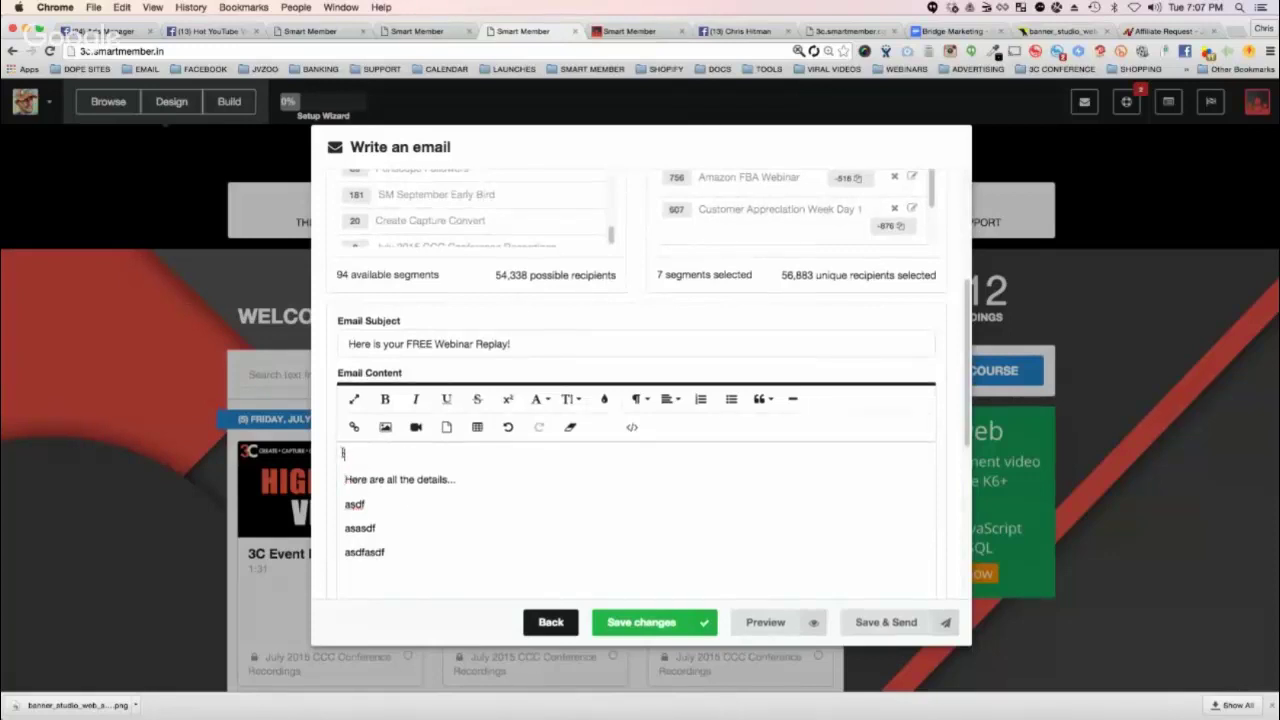
text(cuSTOM)
text(IN)
text(MESSAGE GOES A)
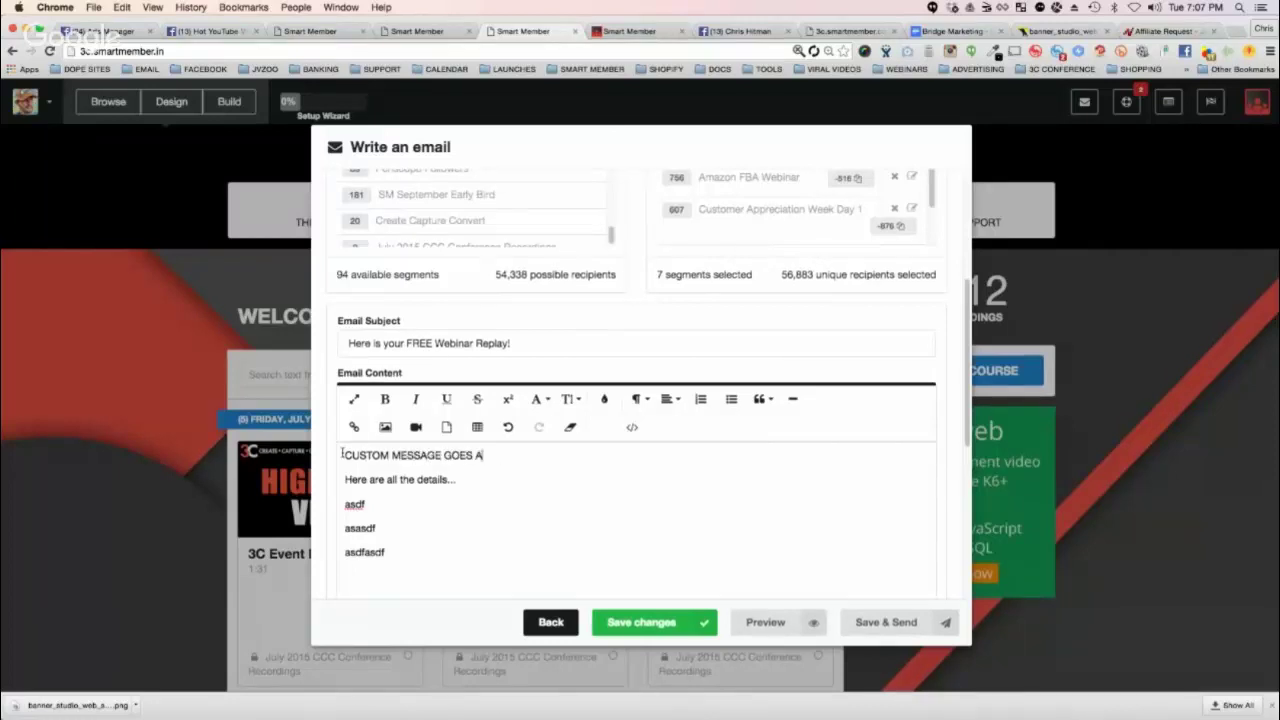
text(BOVE THIS ONE)
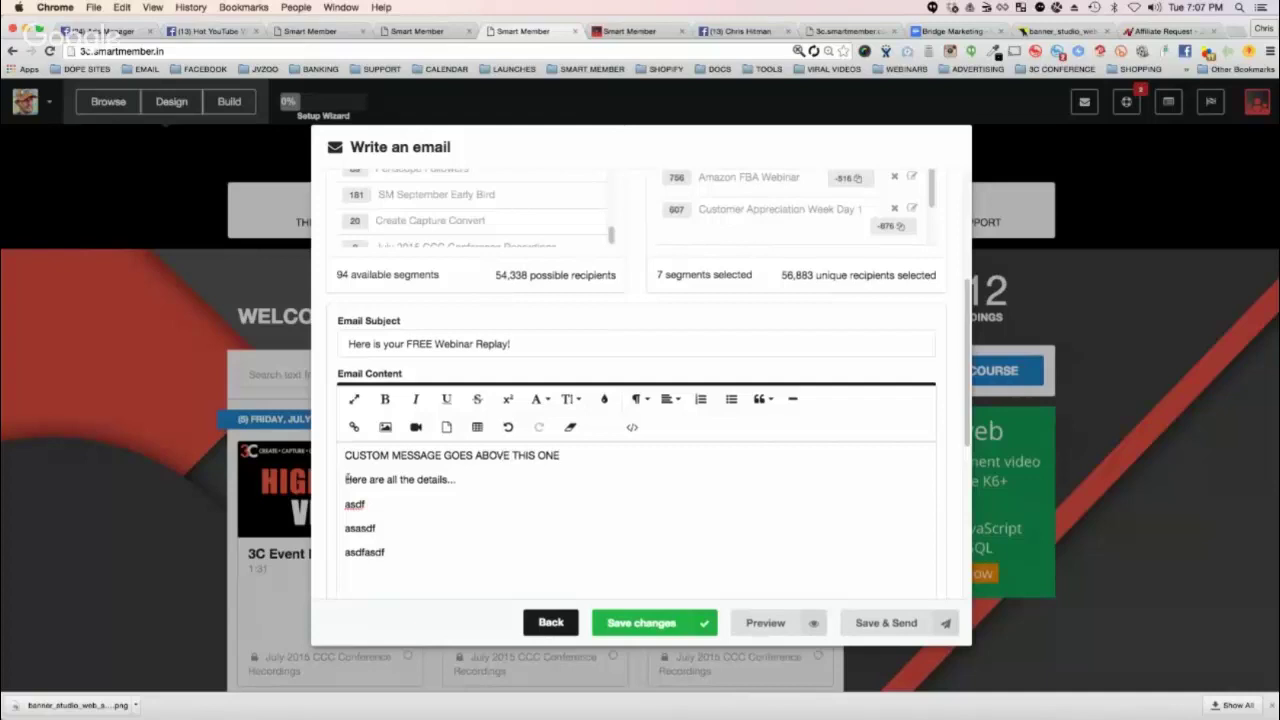
drag(344, 479, 400, 558)
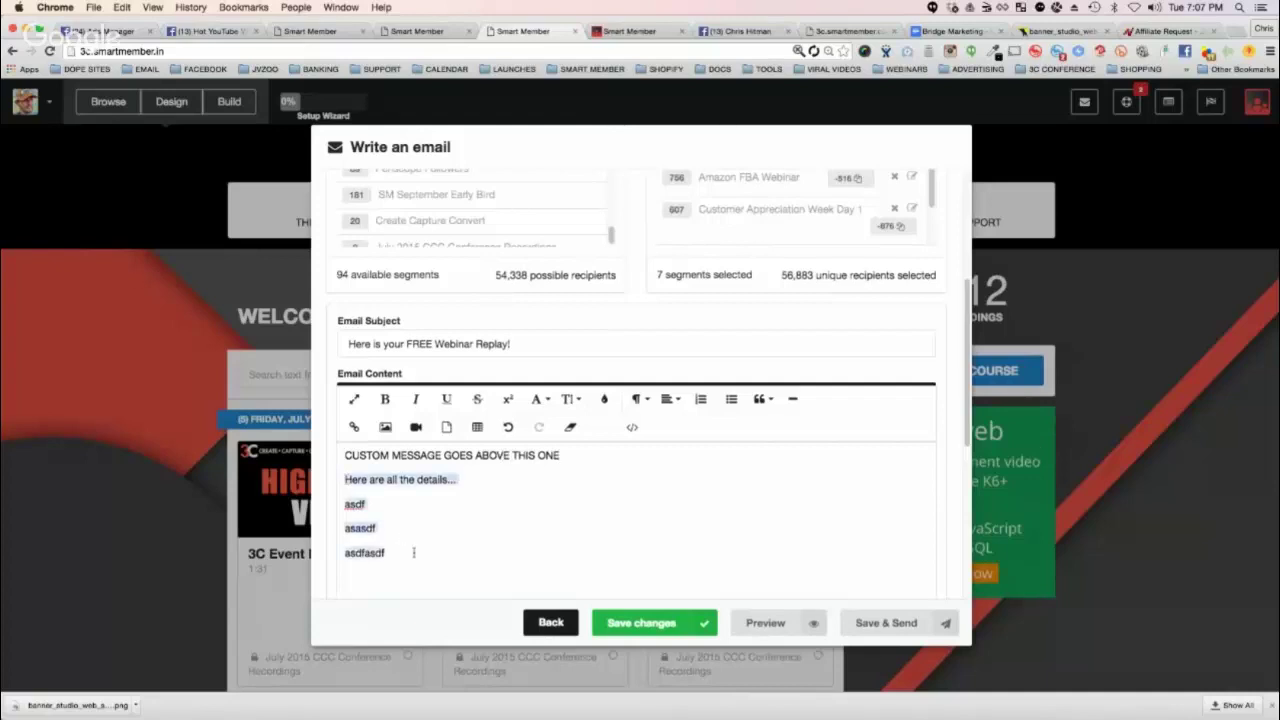
click(521, 454)
triple_click(521, 454)
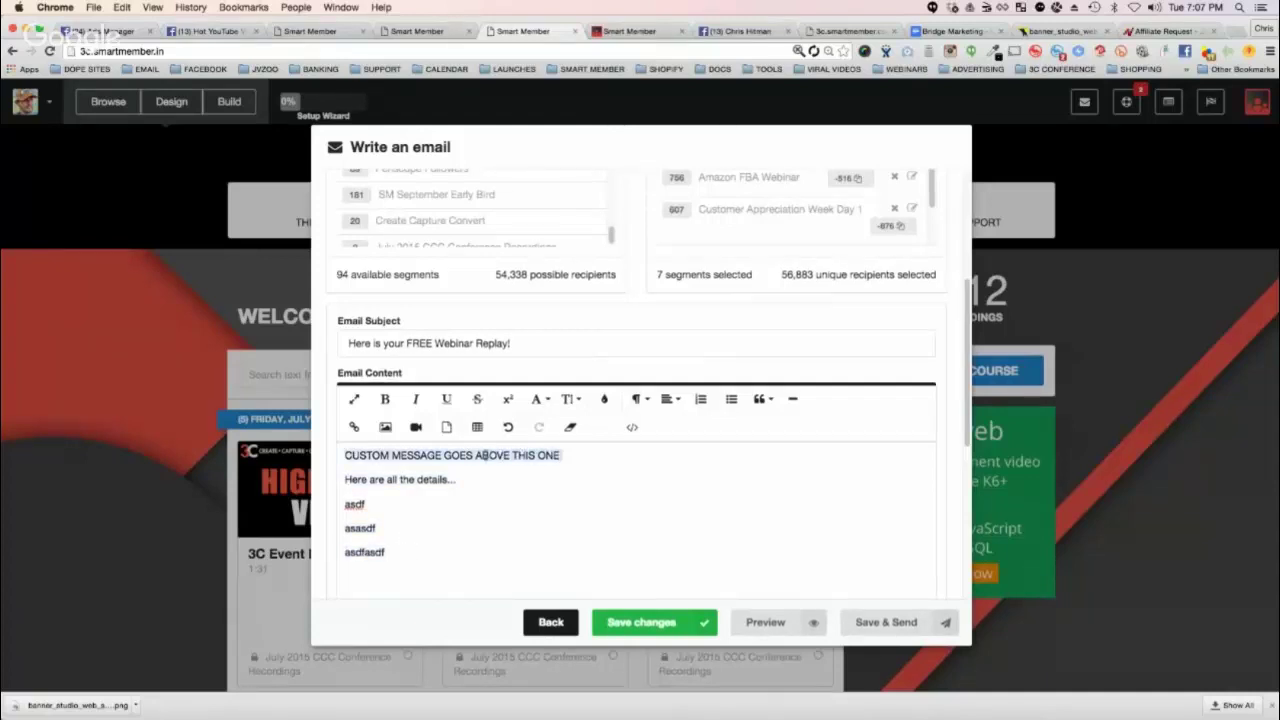
scroll(760, 250, up, 5)
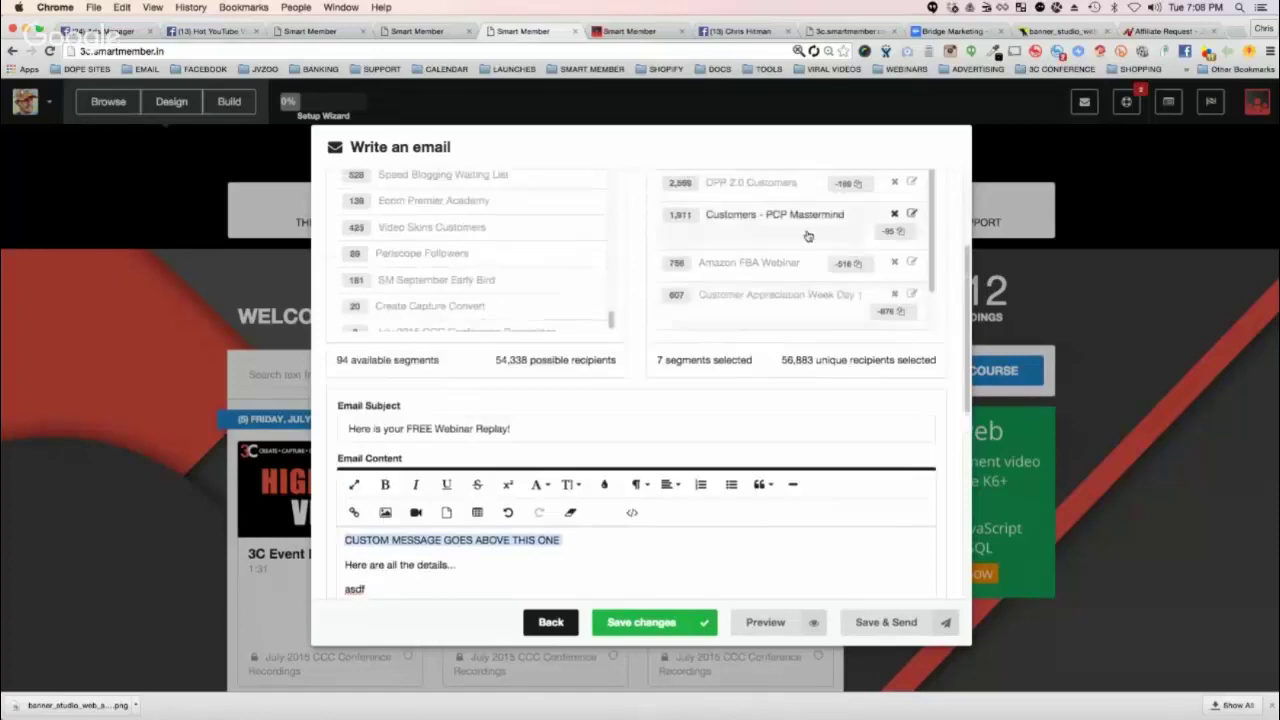
scroll(800, 240, up, 5)
scroll(490, 400, down, 5)
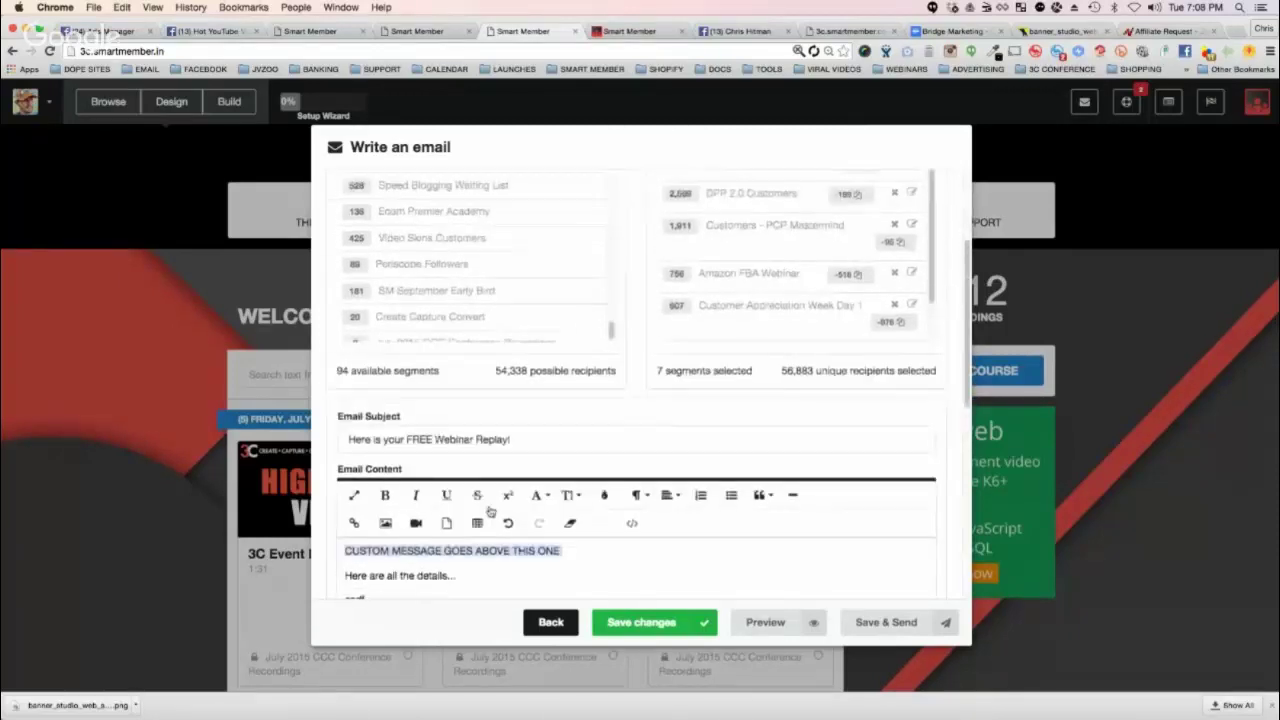
scroll(774, 284, up, 3)
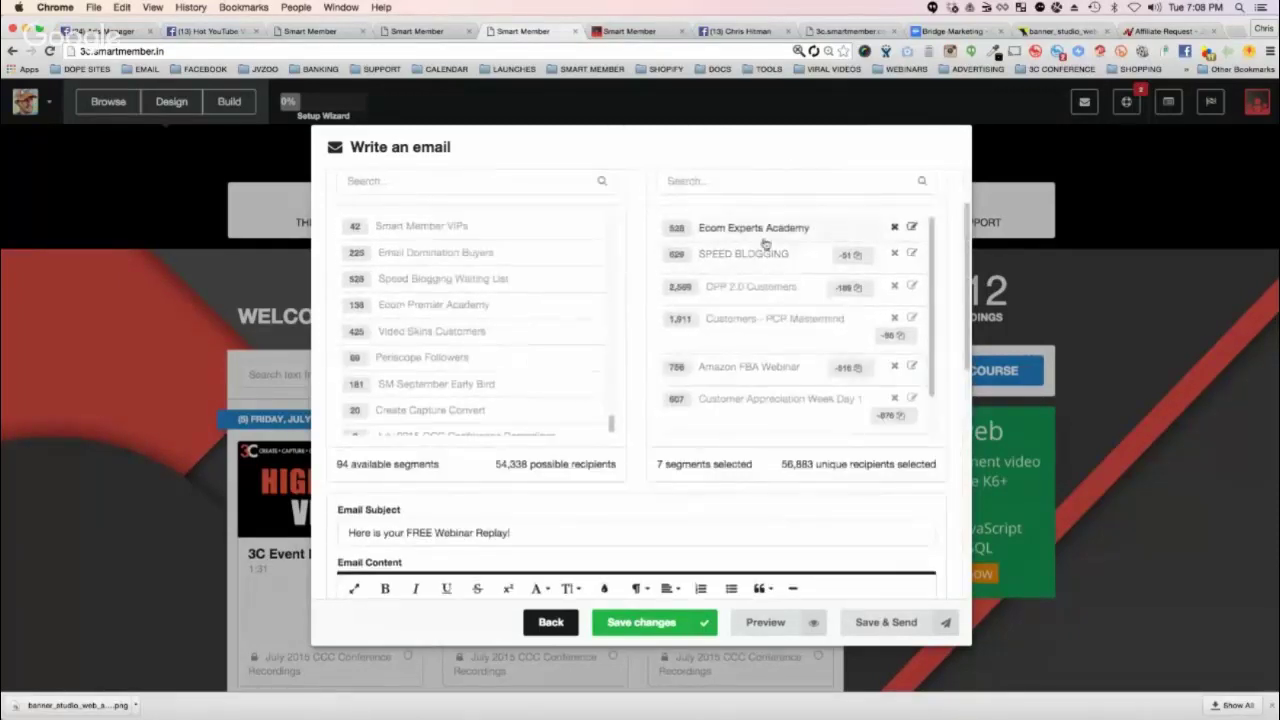
scroll(740, 250, down, 3)
scroll(713, 301, down, 5)
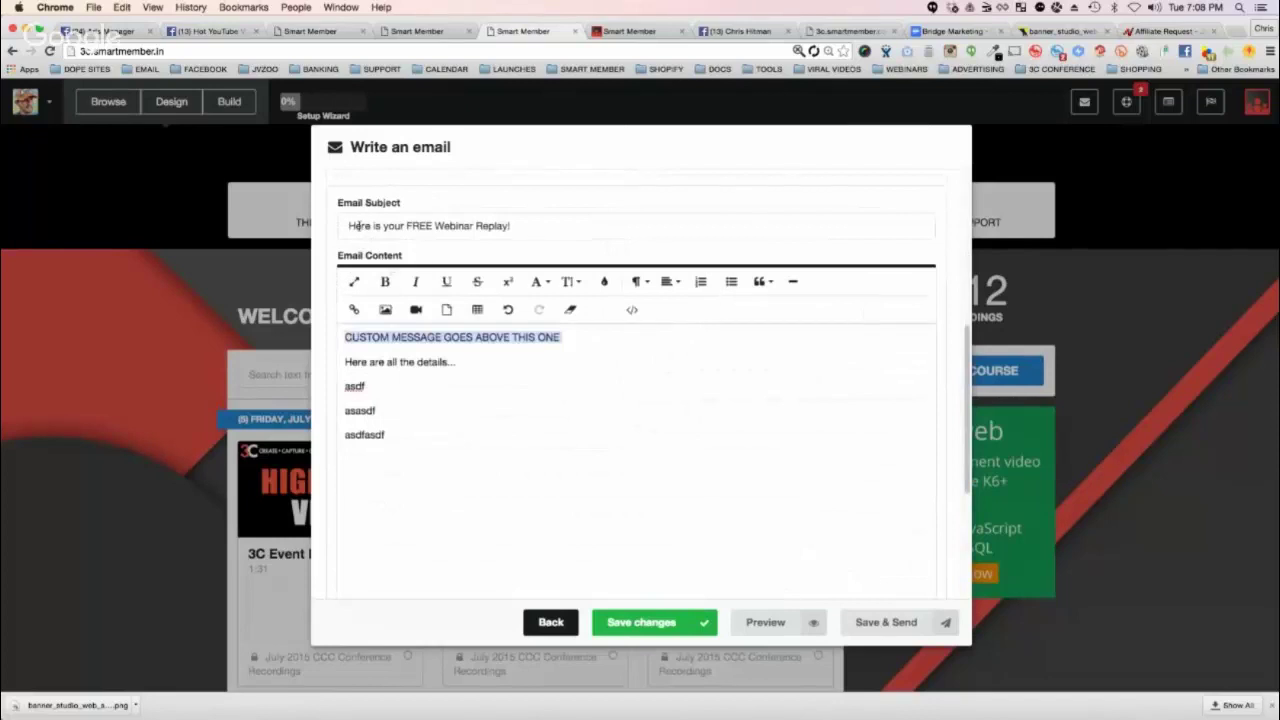
click(354, 226)
triple_click(546, 220)
scroll(628, 232, up, 5)
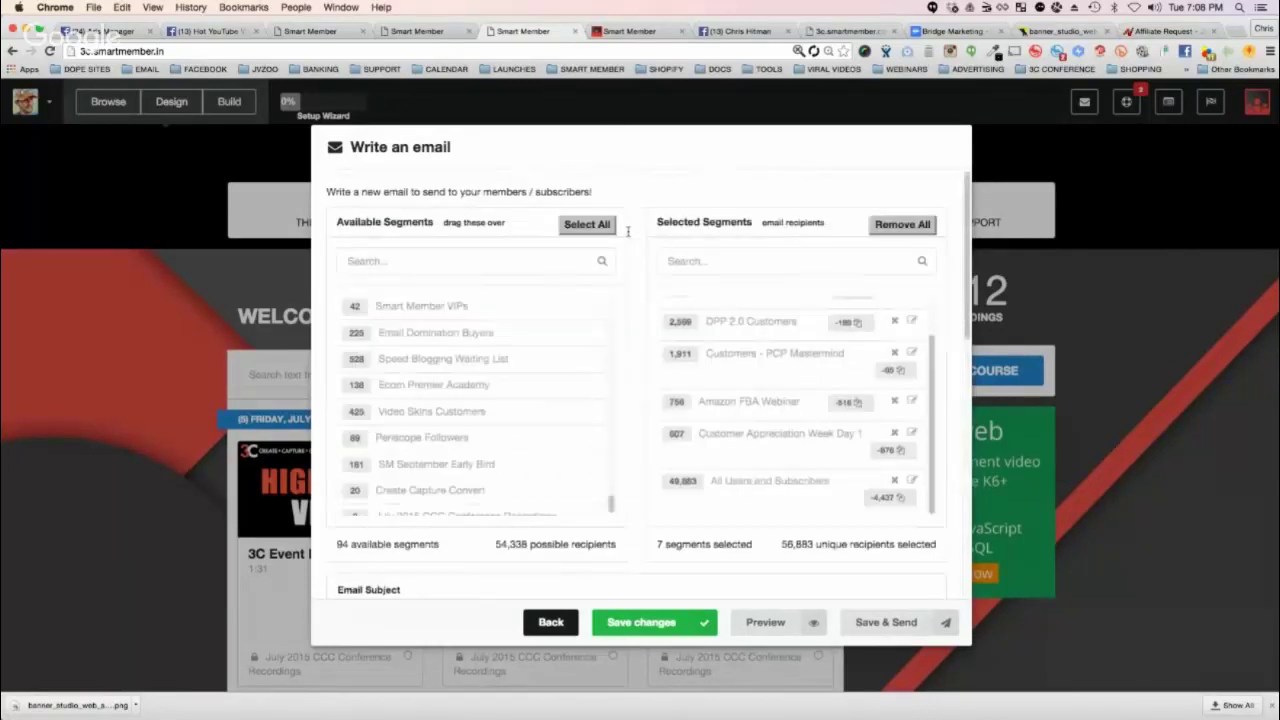
scroll(911, 330, up, 3)
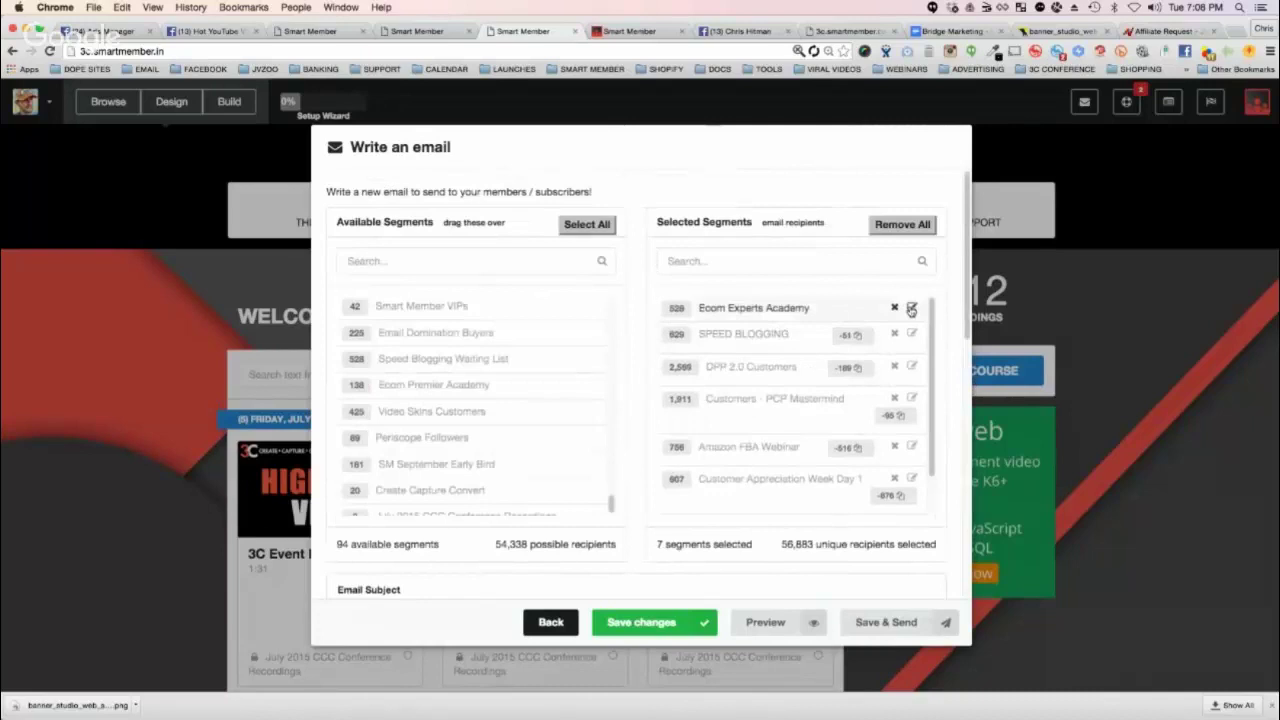
click(911, 310)
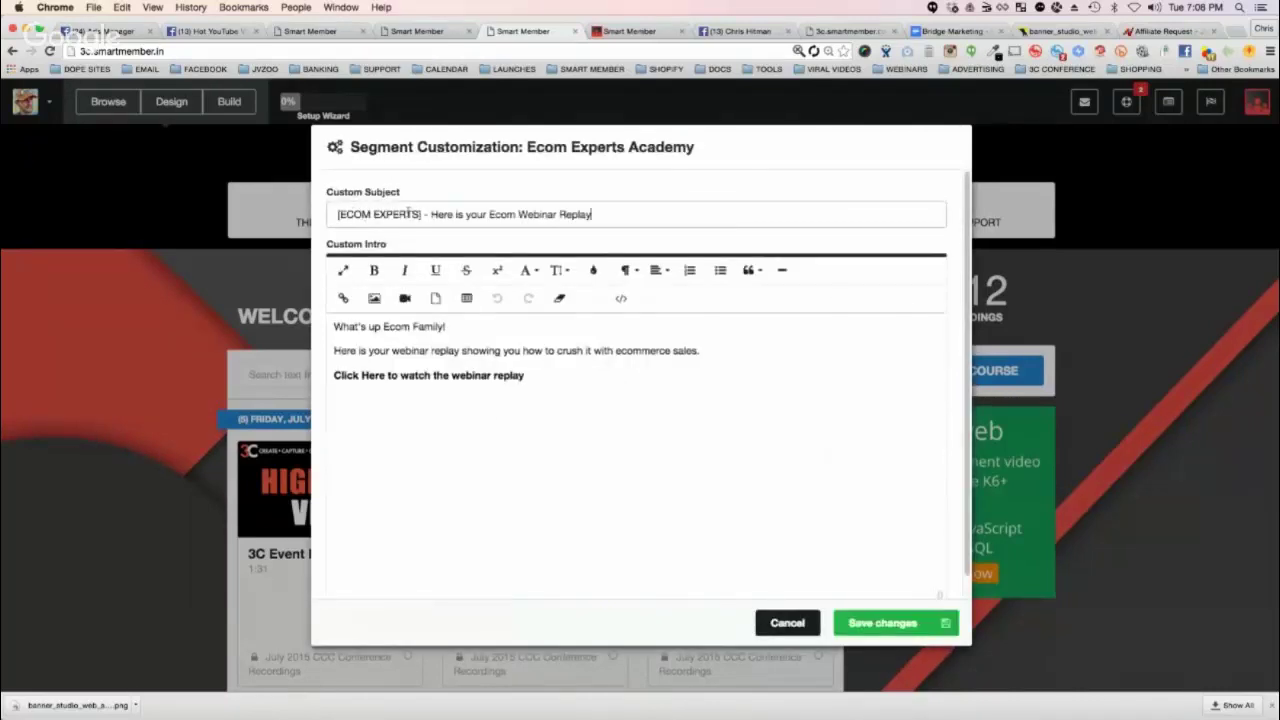
click(459, 214)
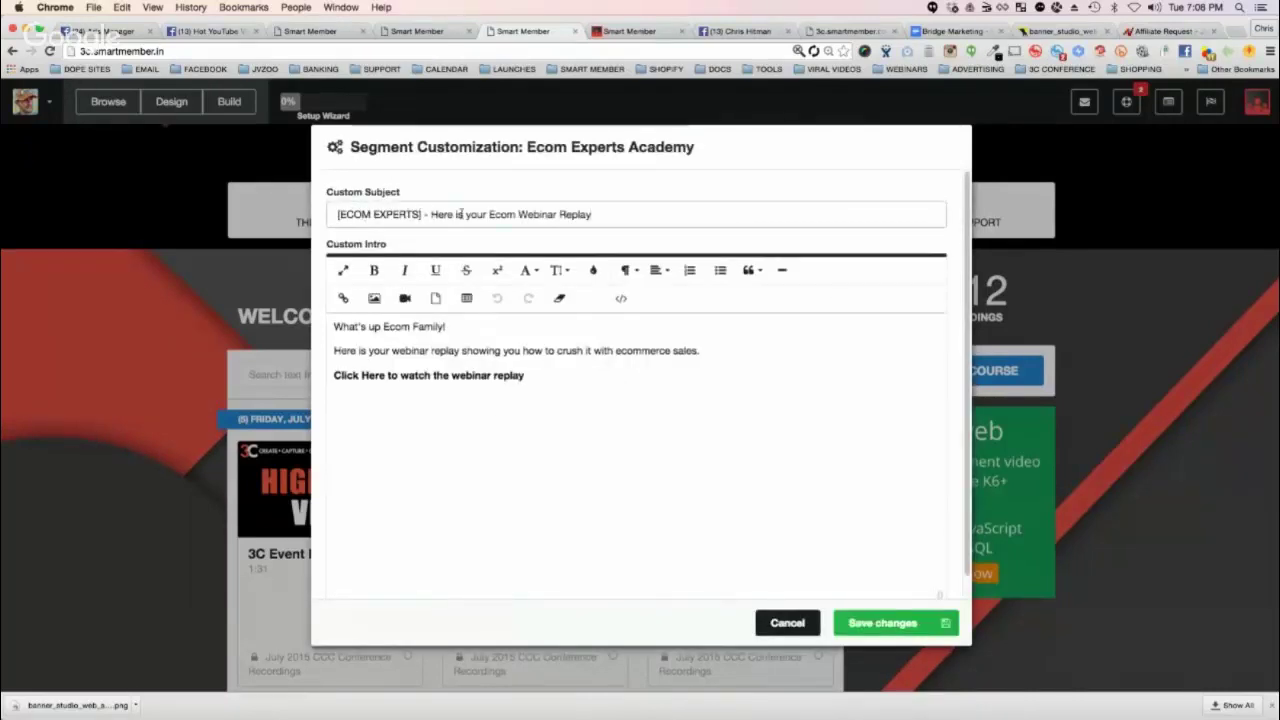
click(446, 326)
drag(585, 350, 686, 350)
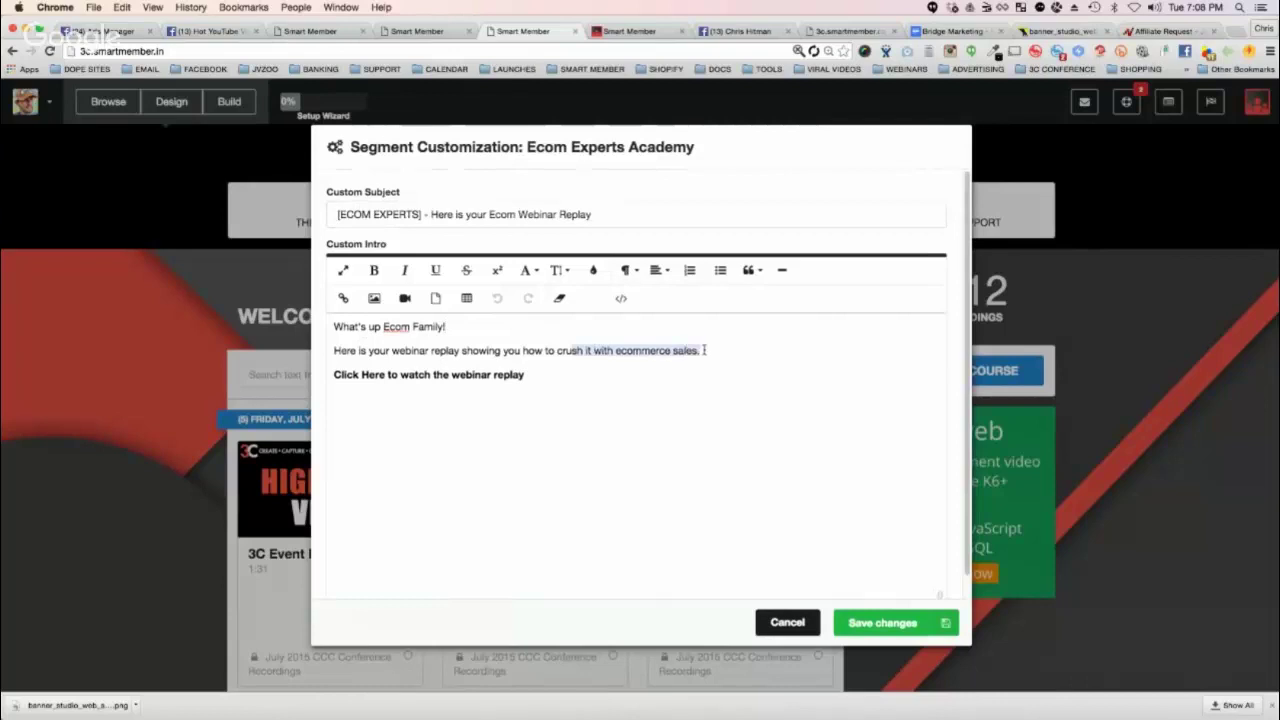
drag(524, 374, 330, 376)
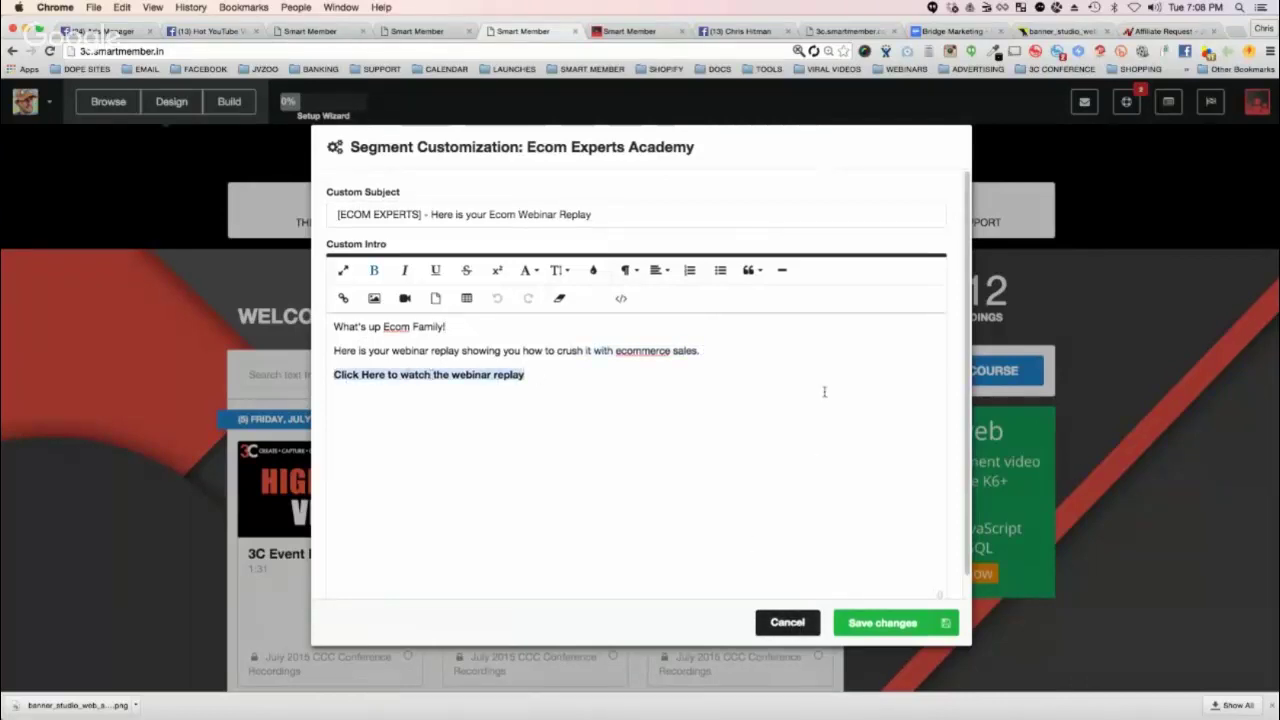
scroll(790, 620, down, 1)
- Discard the segment customization and expand the signature and From address settings
click(786, 622)
scroll(700, 400, down, 3)
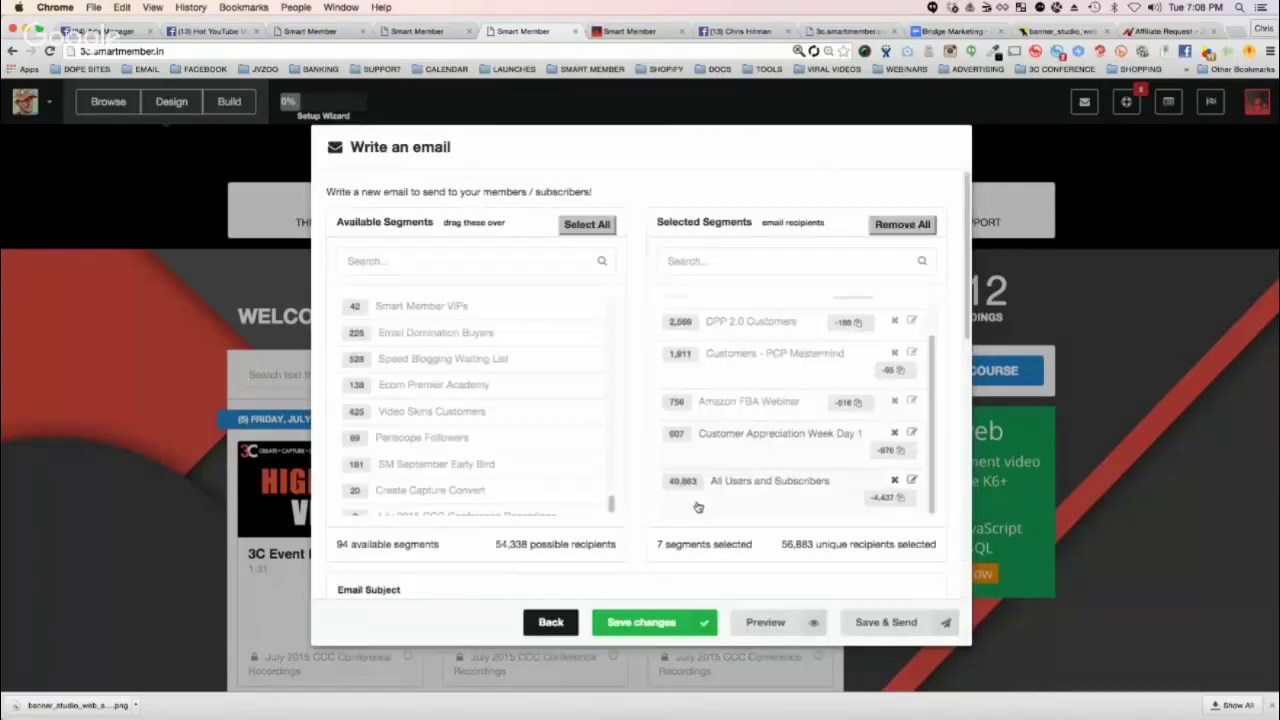
scroll(650, 450, down, 3)
scroll(614, 554, down, 3)
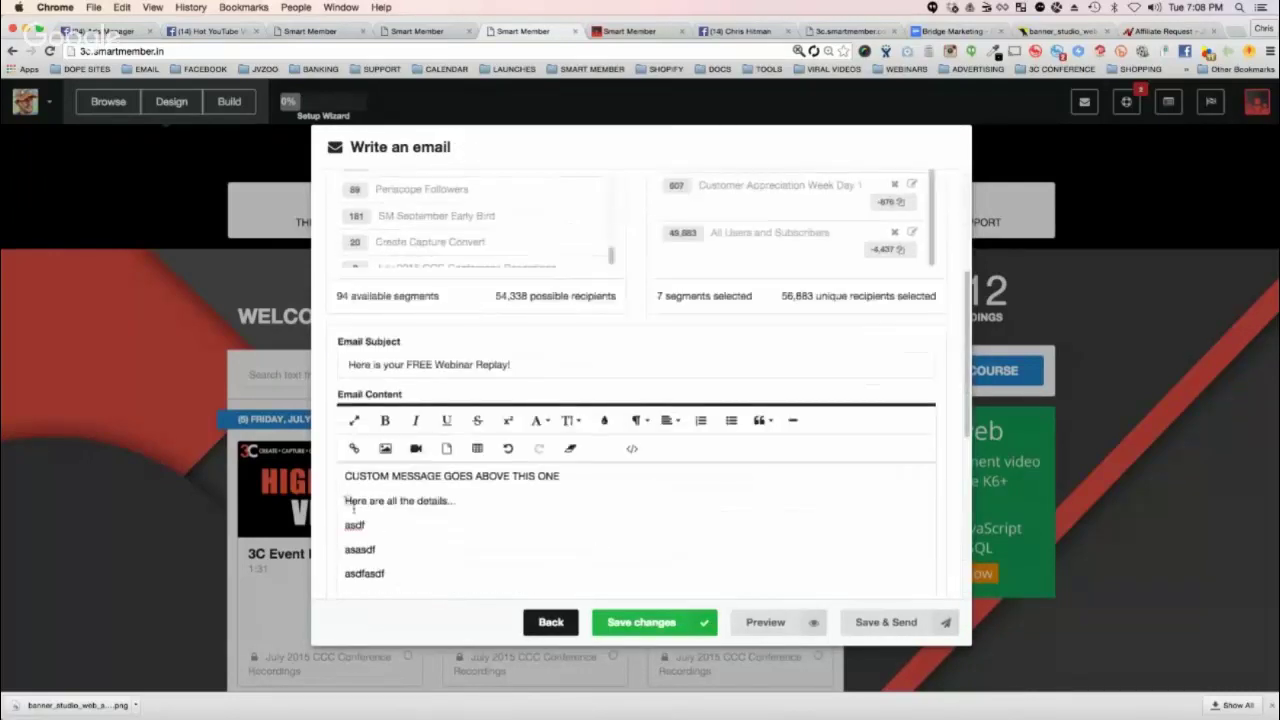
scroll(584, 459, down, 5)
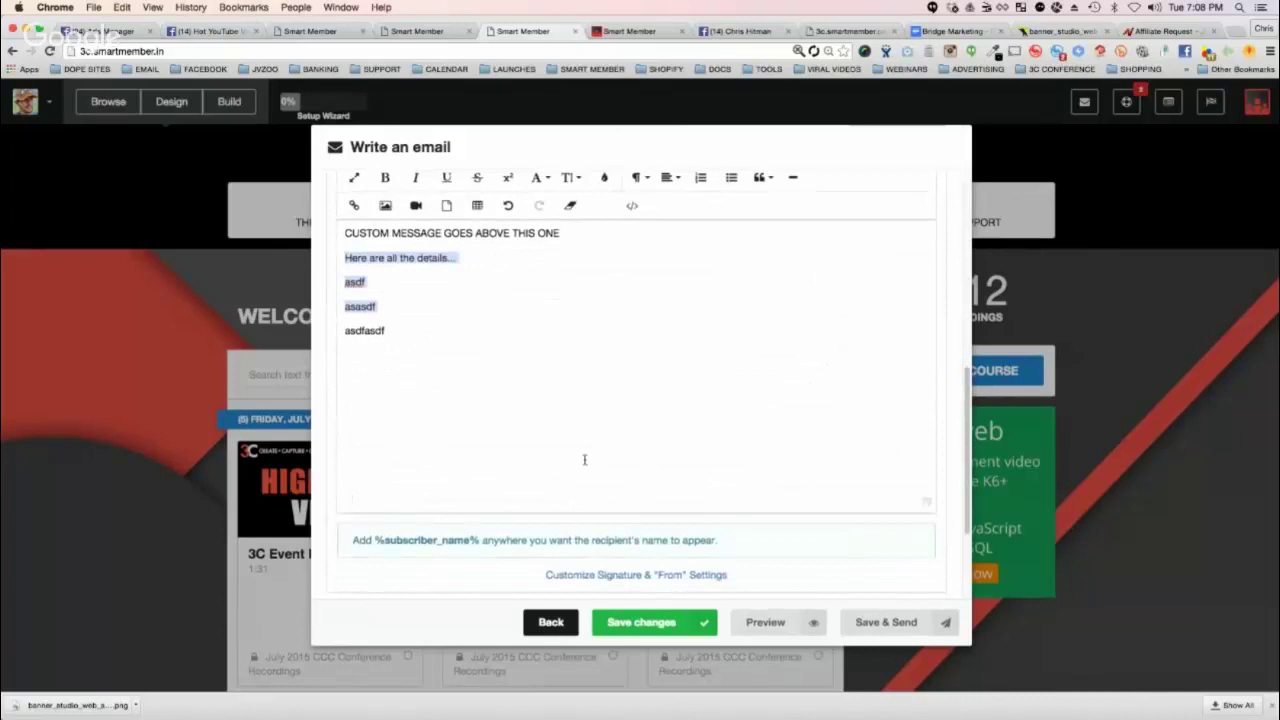
scroll(584, 459, down, 3)
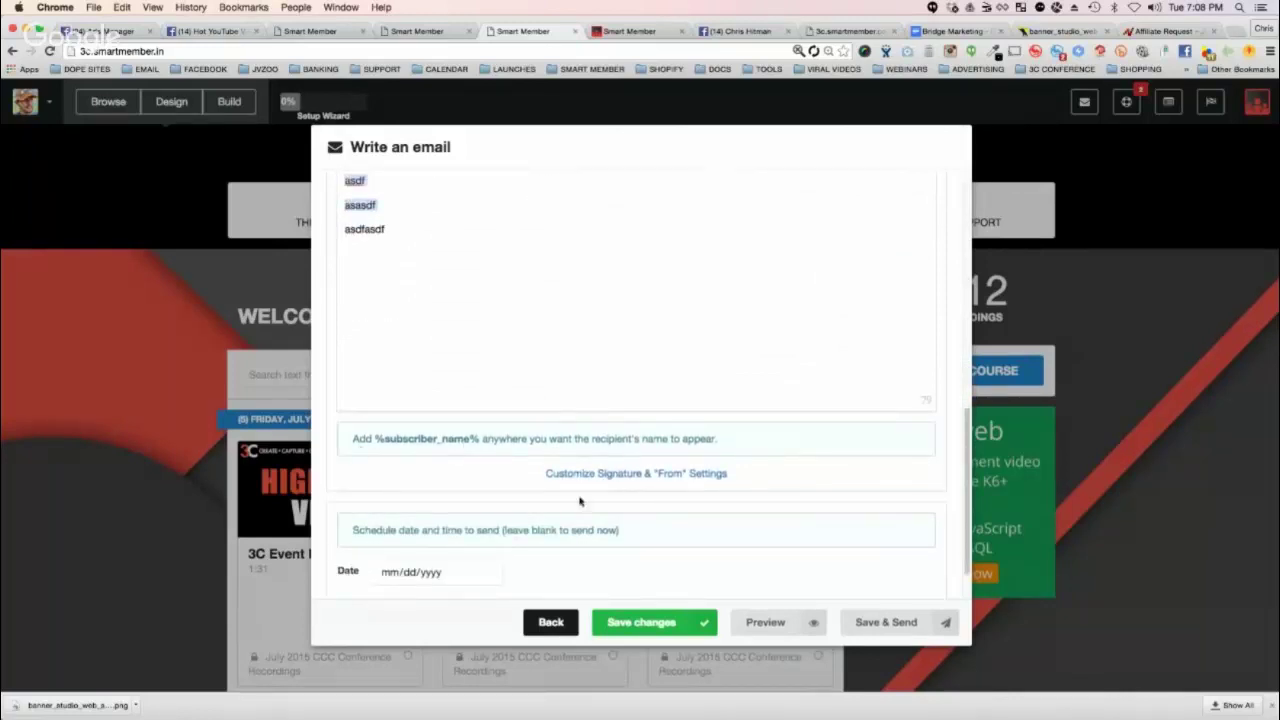
click(605, 474)
scroll(420, 440, down, 3)
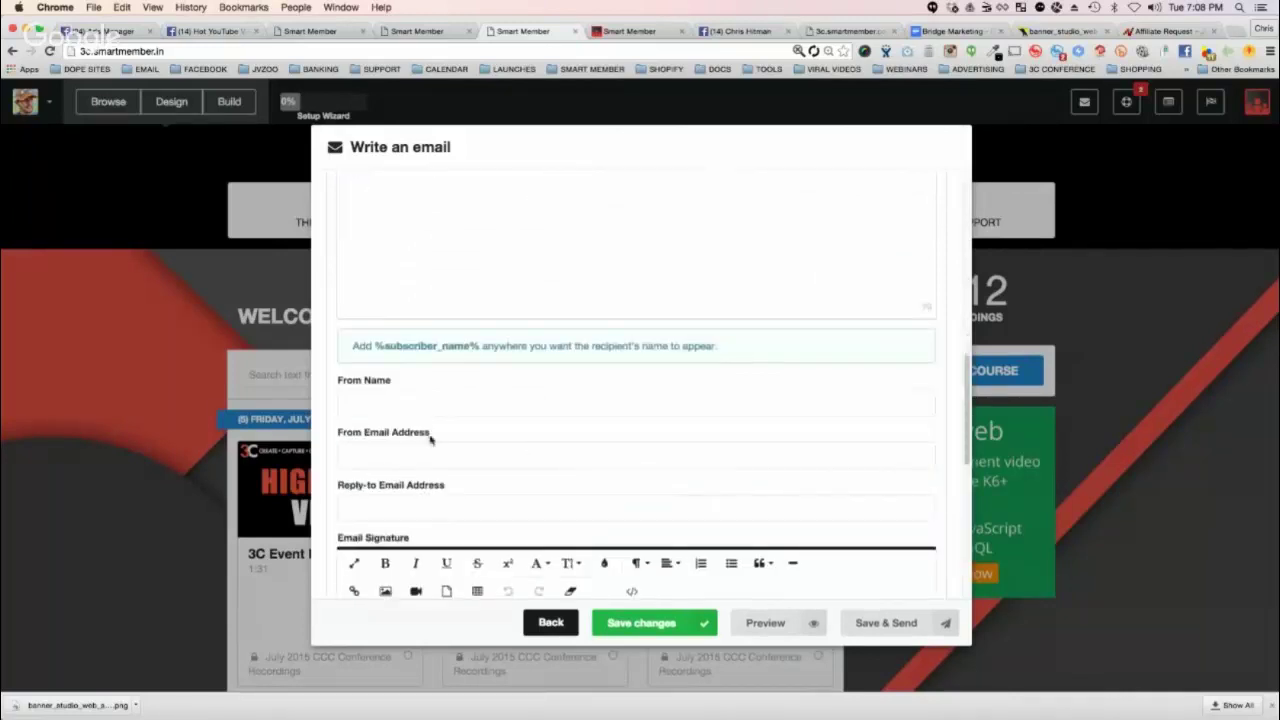
scroll(506, 418, down, 8)
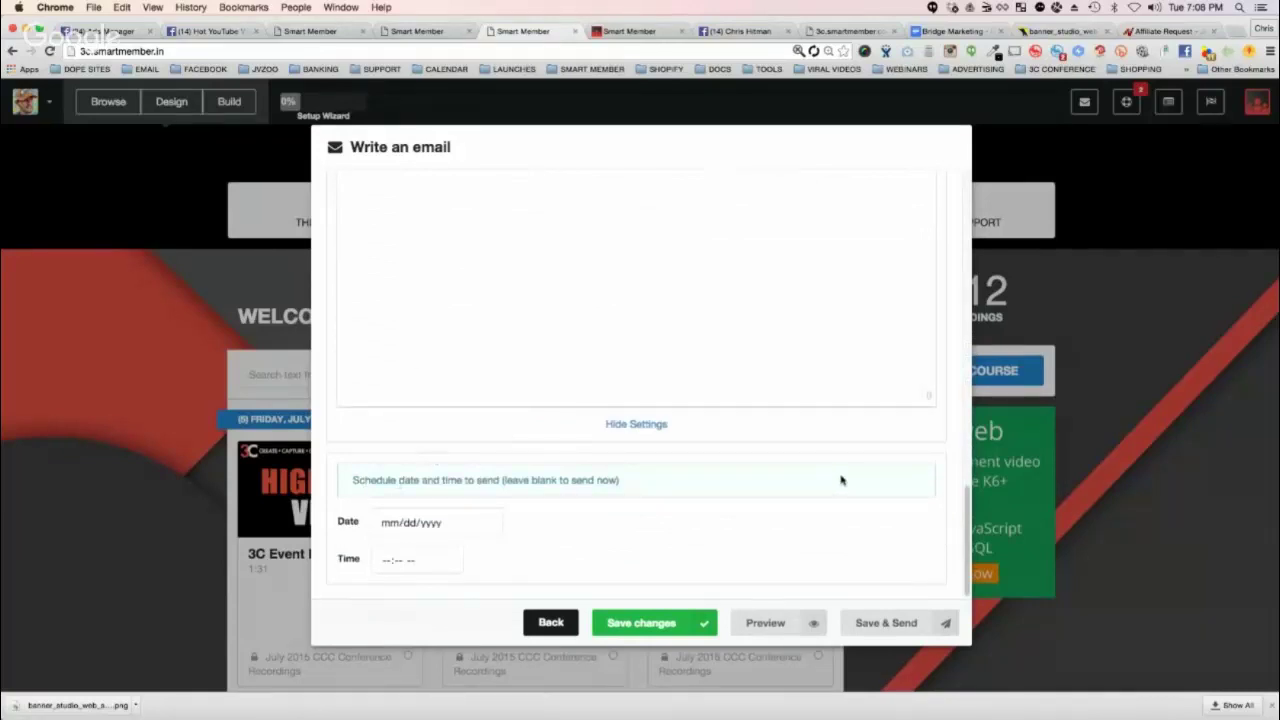
scroll(841, 480, up, 10)
scroll(800, 450, up, 5)
scroll(786, 420, up, 2)
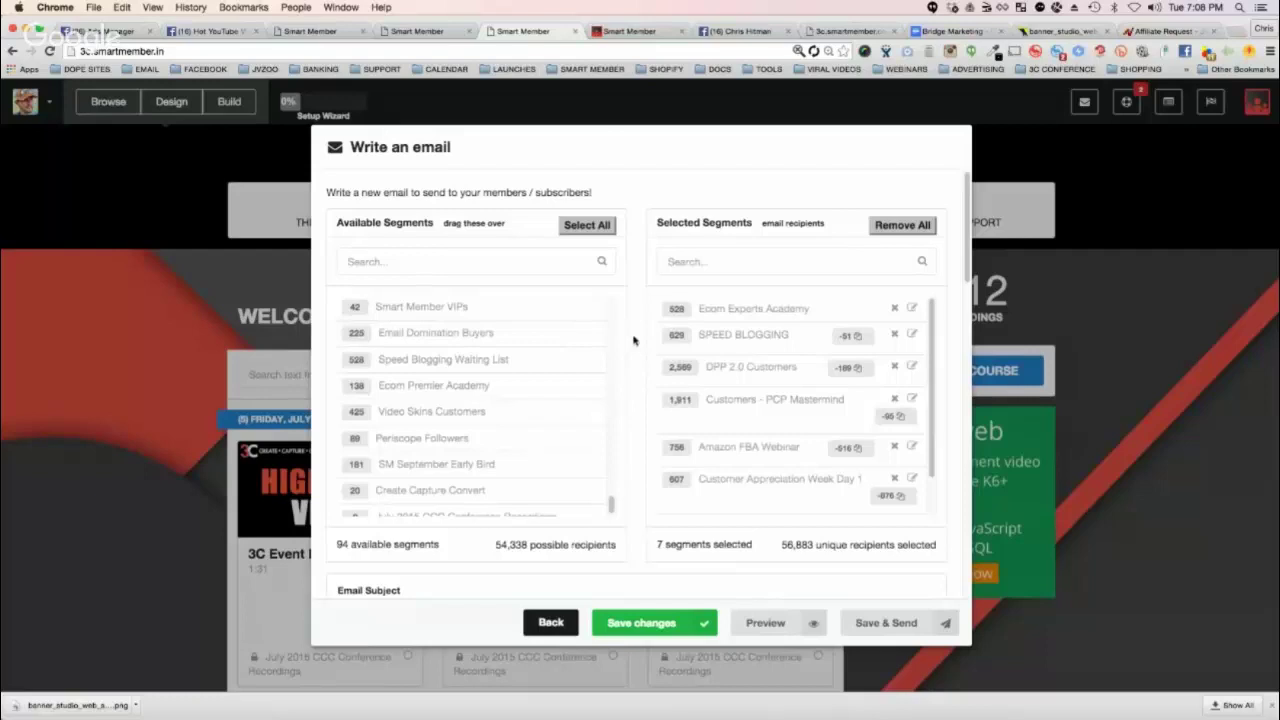
- Leave the Write an email composer and close the Your Emails list to return to the 3C home page
click(550, 622)
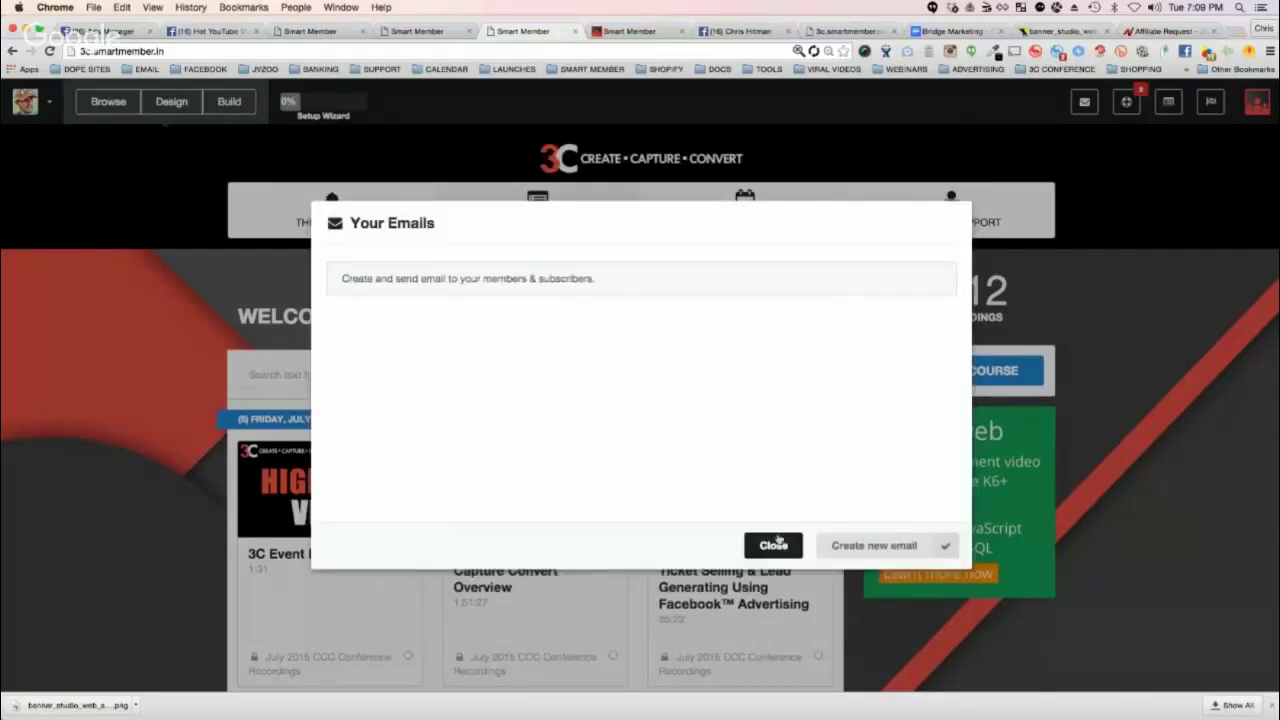
click(770, 540)
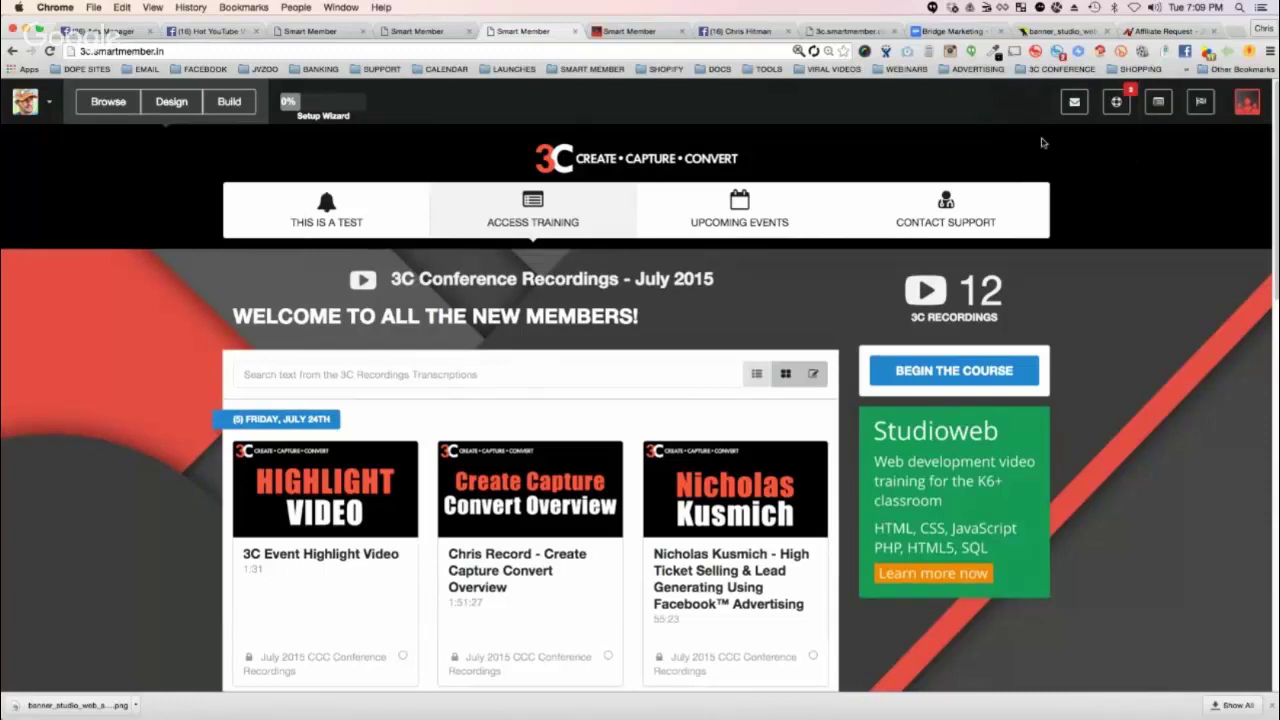
- Open the admin bar's Build menu listing Content, Members, Sidebars, Affiliates, Settings and Apps
click(229, 101)
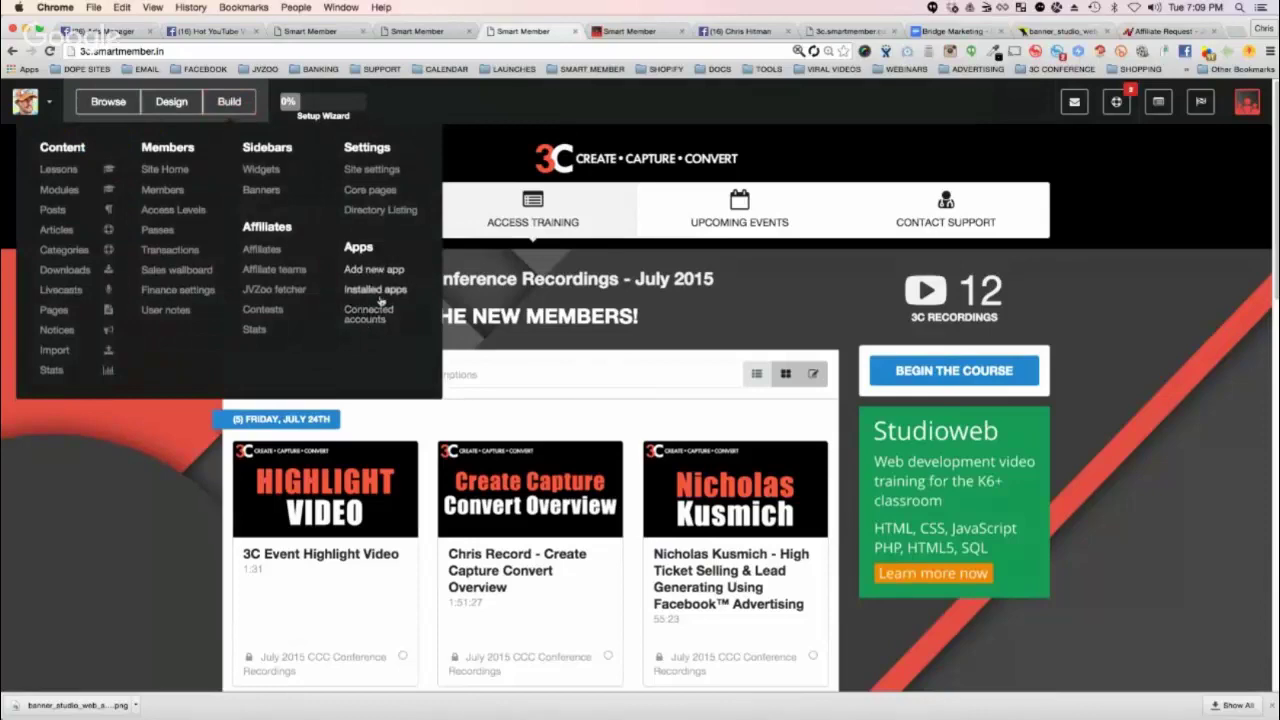